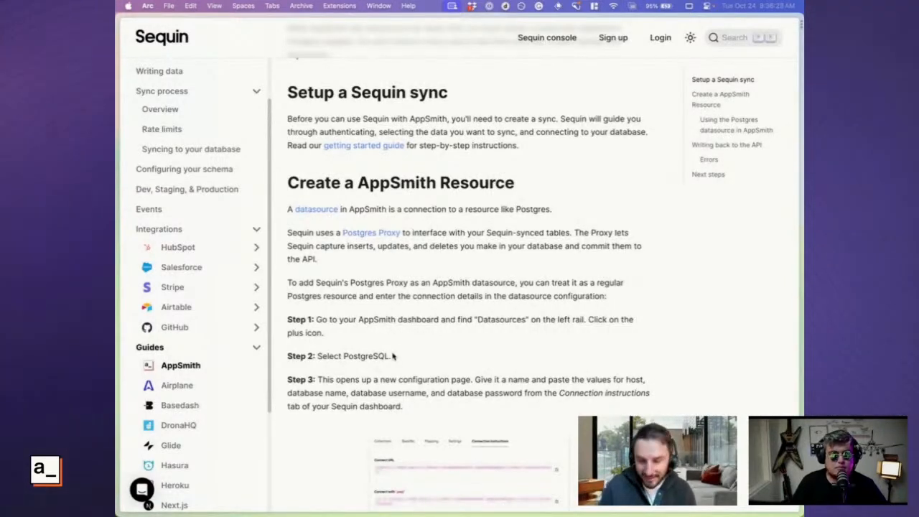
Switch to Salesforce and bring up the contacts list followed by the recently viewed accounts
{"action": "key", "text": "super+s"}
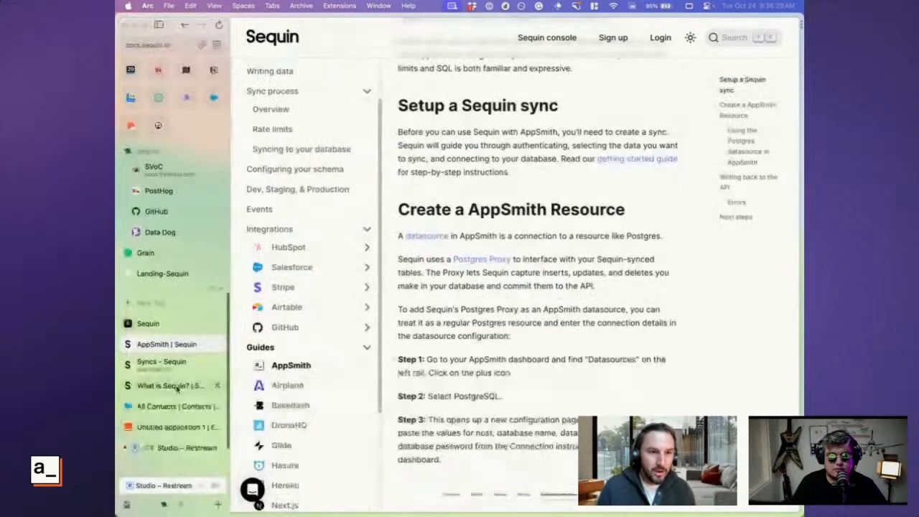
{"action": "left_click", "coordinate": [172, 406]}
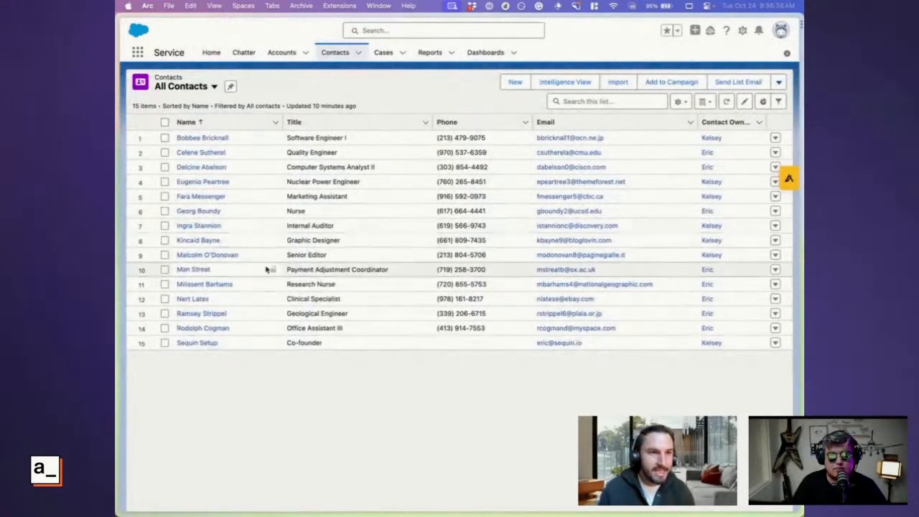
{"action": "left_click", "coordinate": [282, 54]}
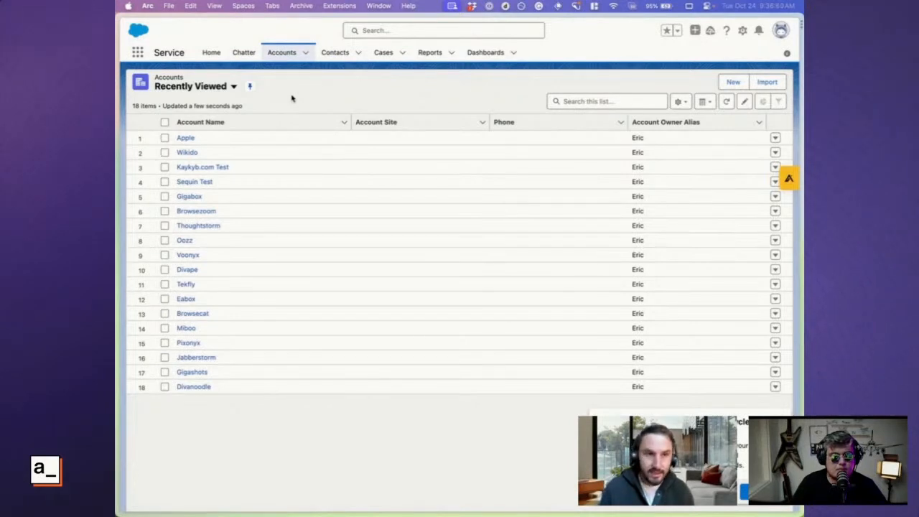
Return to the Sequin syncs page, start a new Salesforce sync and choose to add a new credential
{"action": "key", "text": "super+s"}
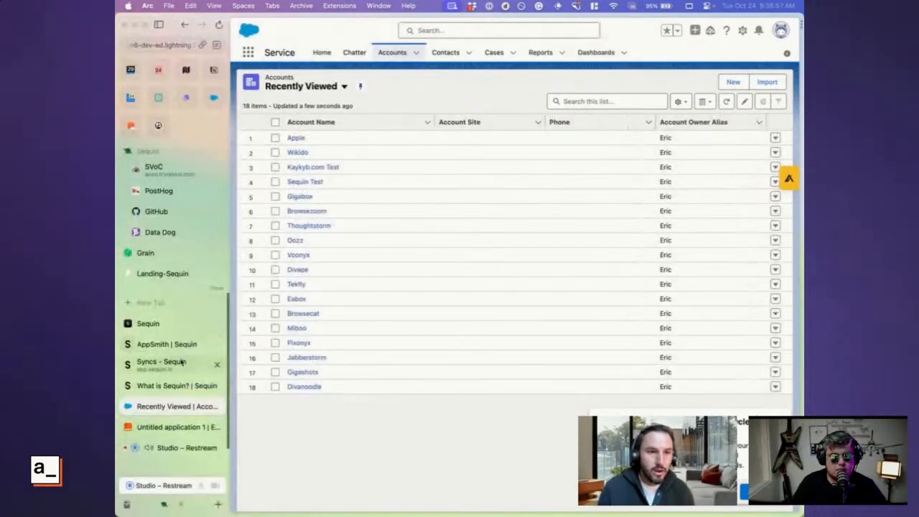
{"action": "left_click", "coordinate": [177, 366]}
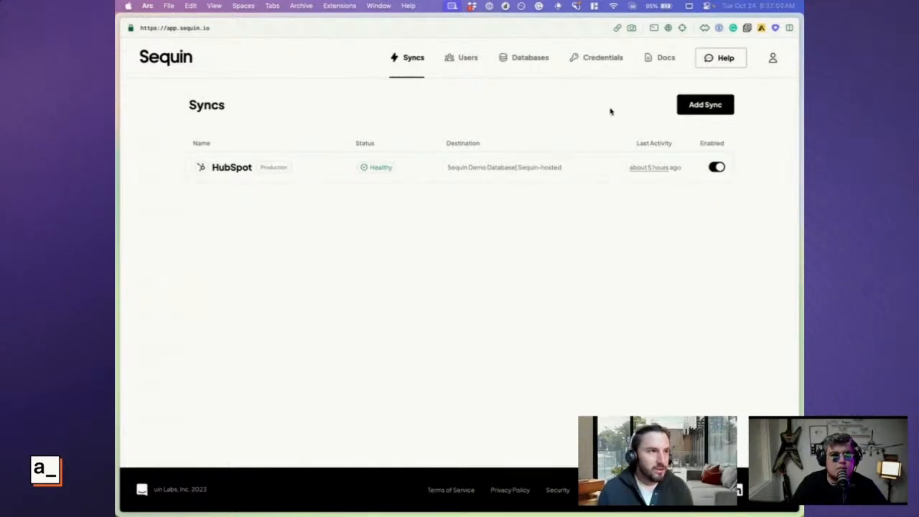
{"action": "left_click", "coordinate": [703, 109]}
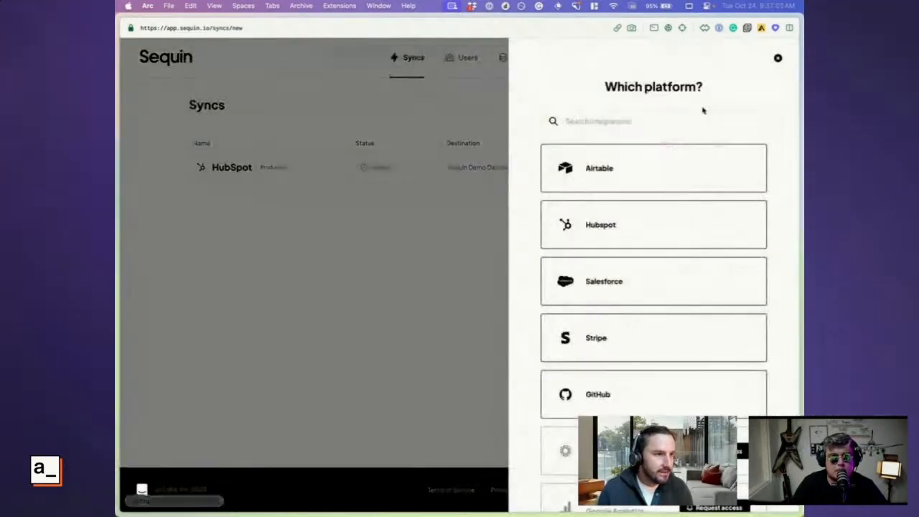
{"action": "left_click", "coordinate": [629, 284]}
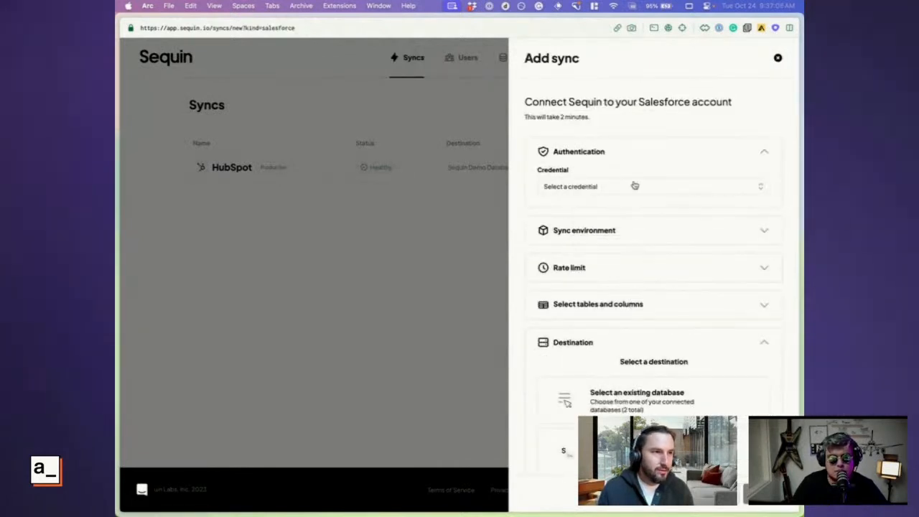
{"action": "left_click", "coordinate": [639, 186]}
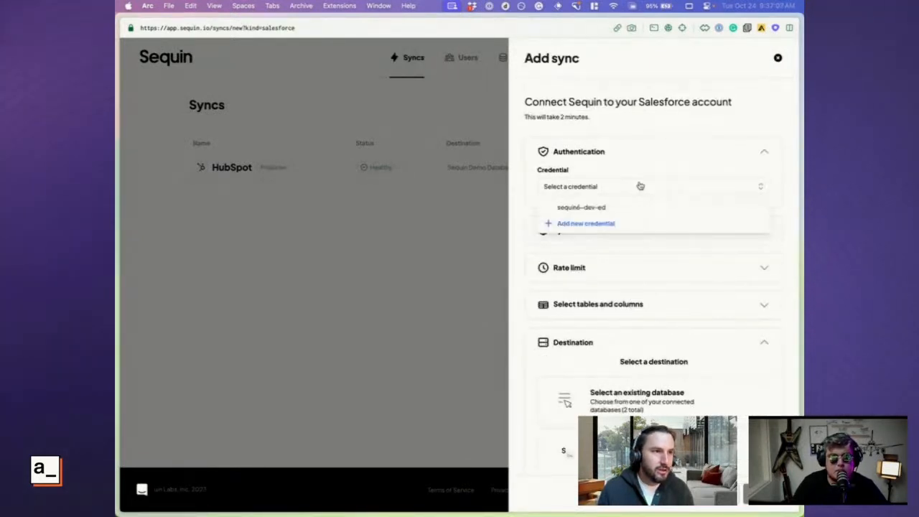
{"action": "left_click", "coordinate": [596, 224]}
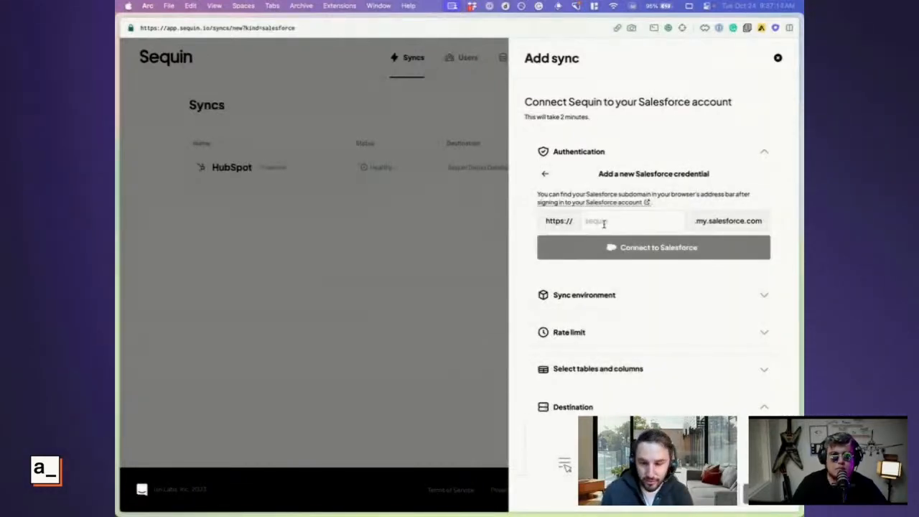
Copy the subdomain sequin6-dev-ed from the address of the open Salesforce page
{"action": "mouse_move", "coordinate": [137, 365]}
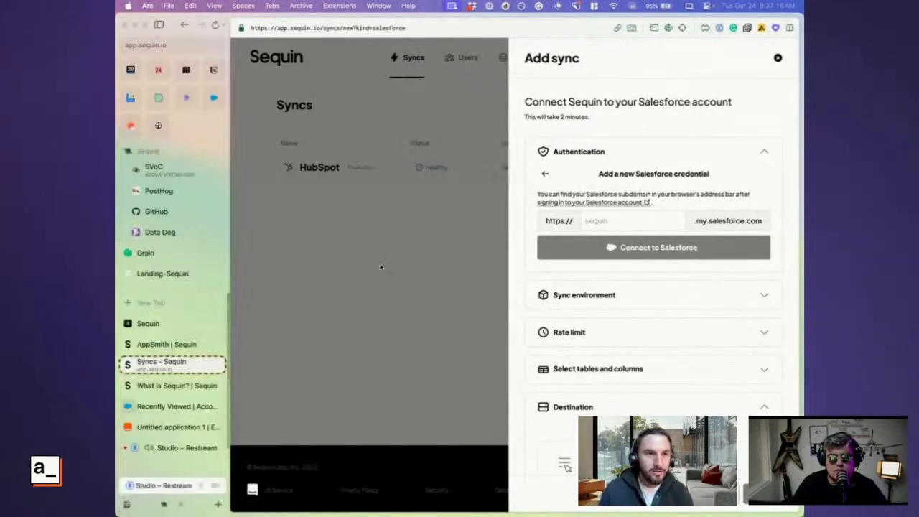
{"action": "left_click", "coordinate": [168, 408]}
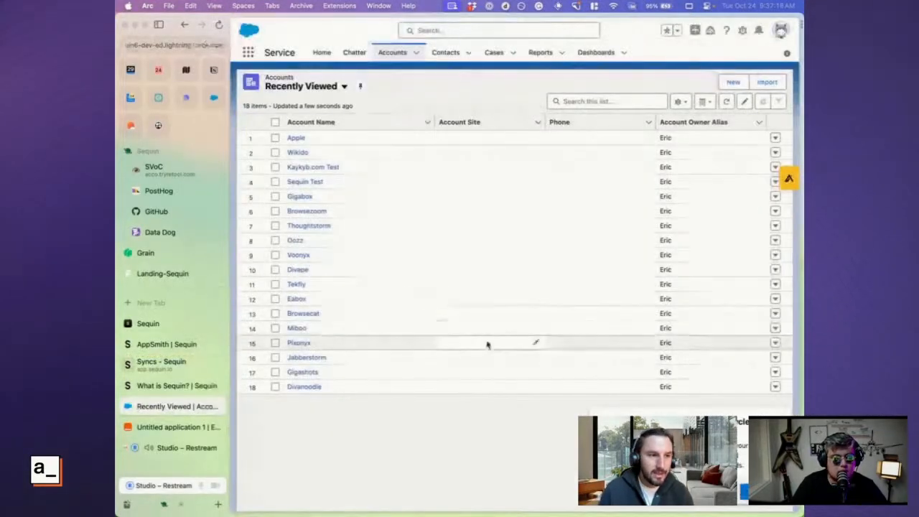
{"action": "key", "text": "super+l"}
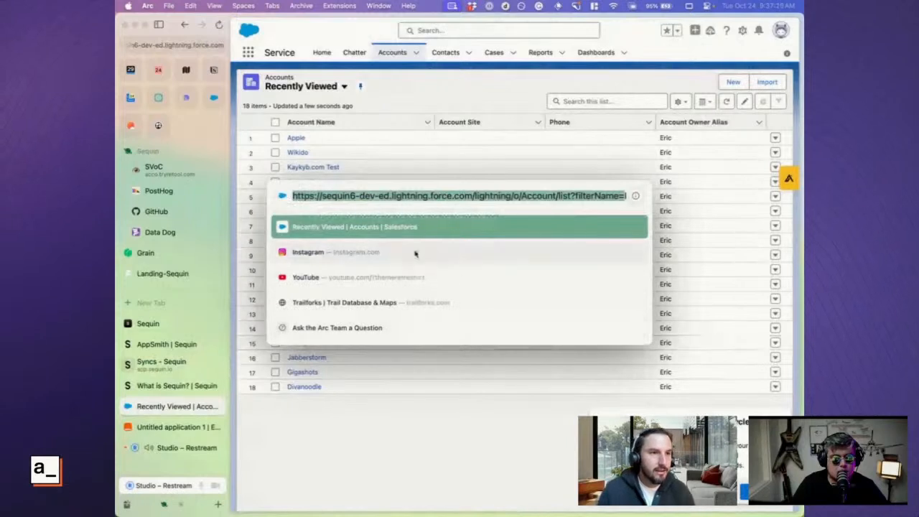
{"action": "left_click", "coordinate": [379, 196]}
{"action": "left_click_drag", "start_coordinate": [388, 195], "coordinate": [323, 195]}
{"action": "key", "text": "super+c"}
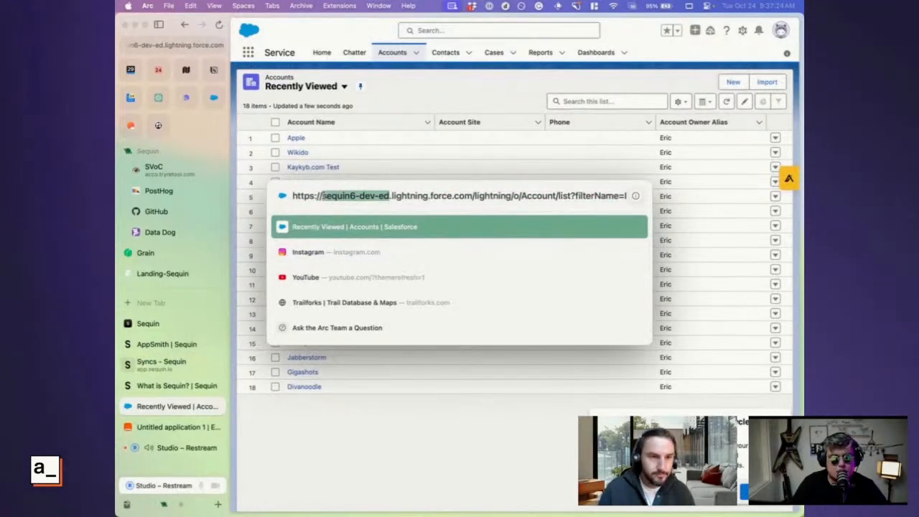
{"action": "key", "text": "Escape"}
Paste the copied subdomain into the new Salesforce credential of the Sequin sync and connect to Salesforce
{"action": "left_click", "coordinate": [162, 364]}
{"action": "left_click", "coordinate": [639, 223]}
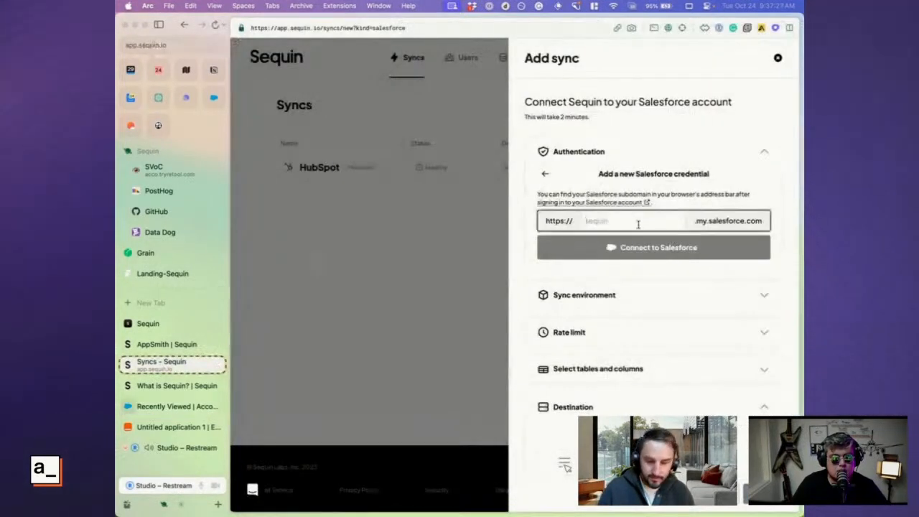
{"action": "key", "text": "super+v"}
{"action": "left_click", "coordinate": [640, 256]}
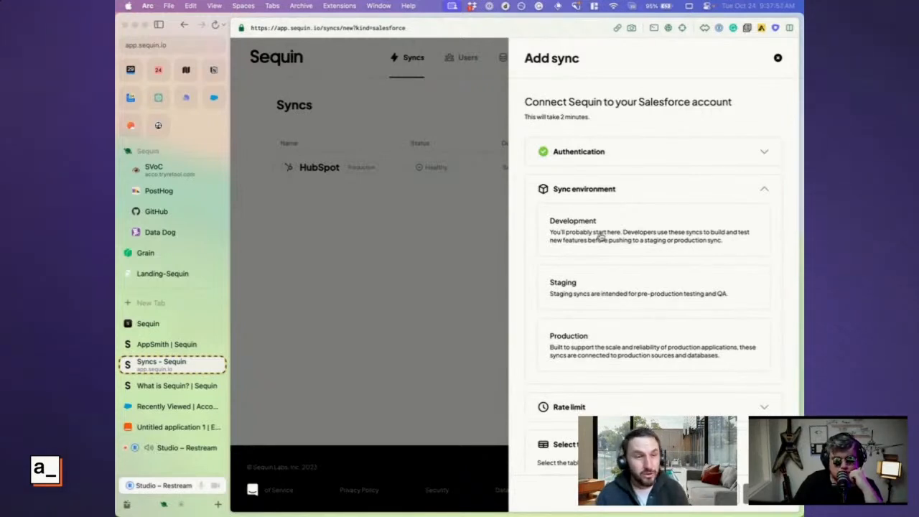
Choose the Production sync environment and set the rate limit to 13k requests per day
{"action": "left_click", "coordinate": [567, 338]}
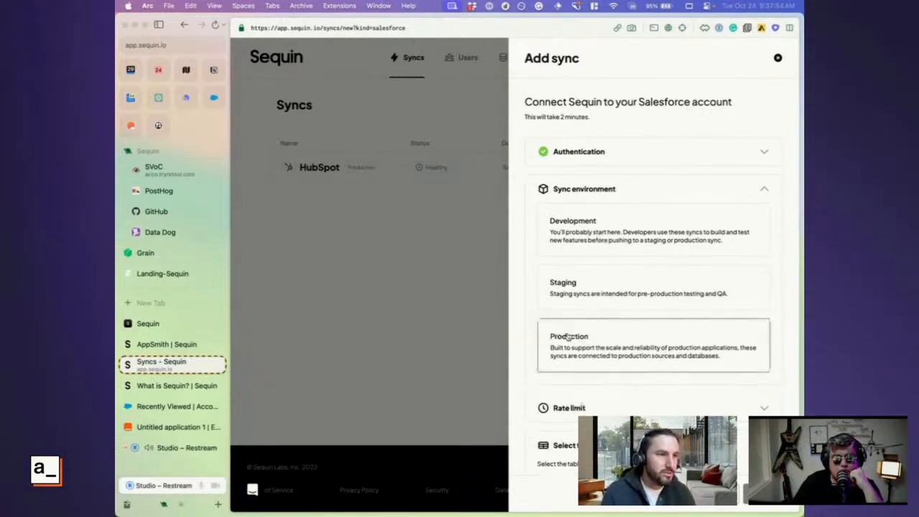
{"action": "left_click", "coordinate": [764, 190]}
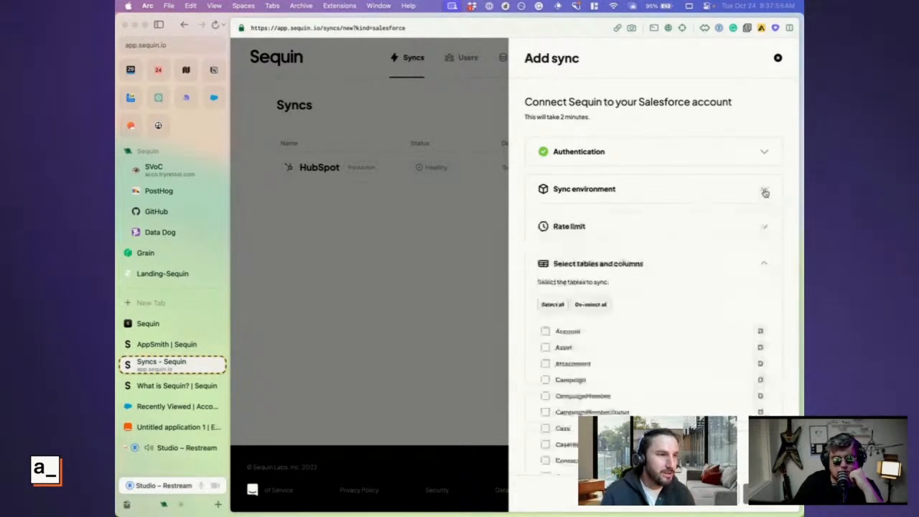
{"action": "left_click", "coordinate": [764, 226]}
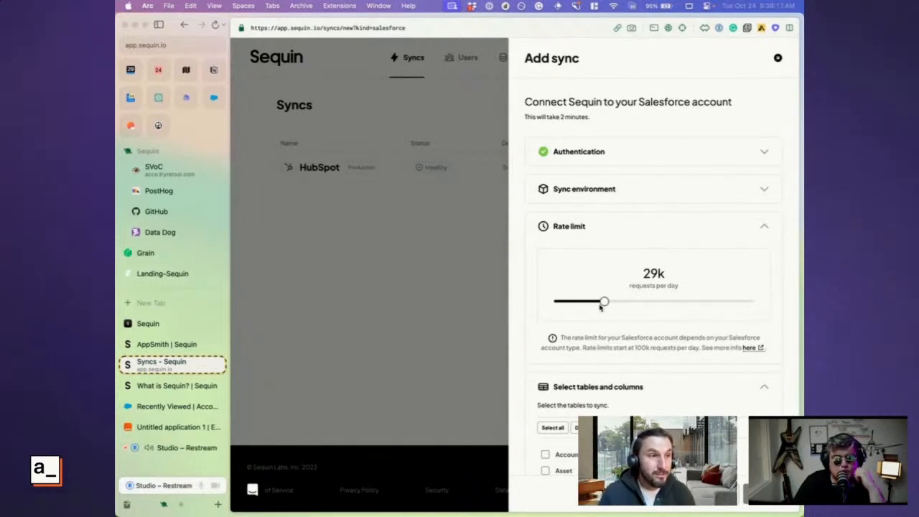
{"action": "left_click_drag", "start_coordinate": [603, 303], "coordinate": [569, 302]}
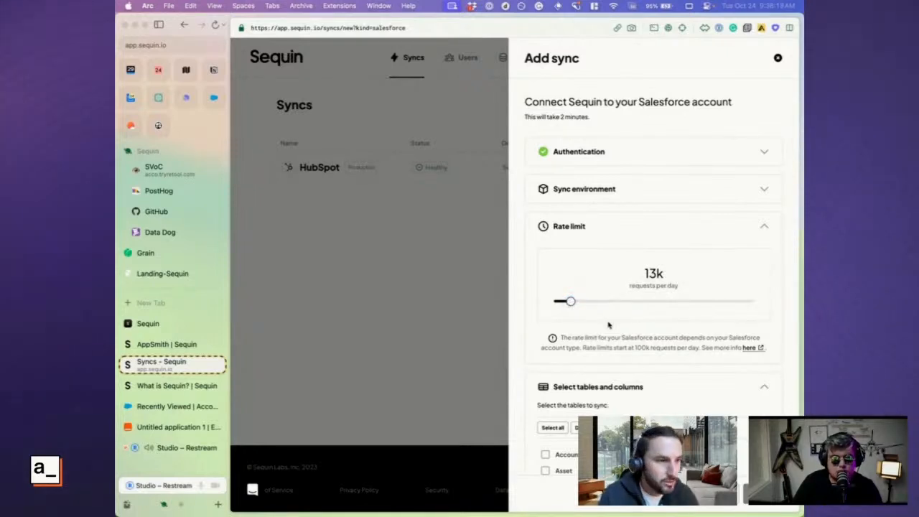
{"action": "left_click", "coordinate": [764, 228]}
Select the Contact and Account tables for syncing
{"action": "scroll", "coordinate": [683, 352], "scroll_direction": "down", "scroll_amount": 3}
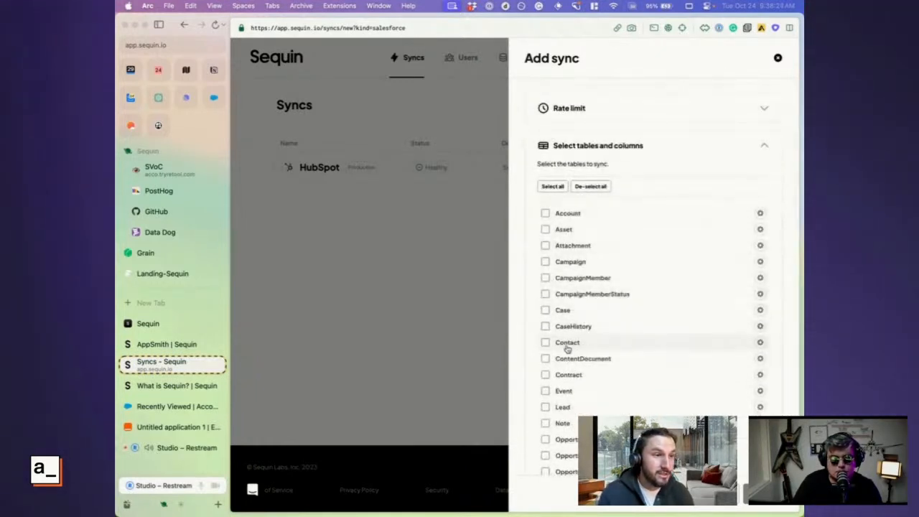
{"action": "left_click", "coordinate": [545, 343]}
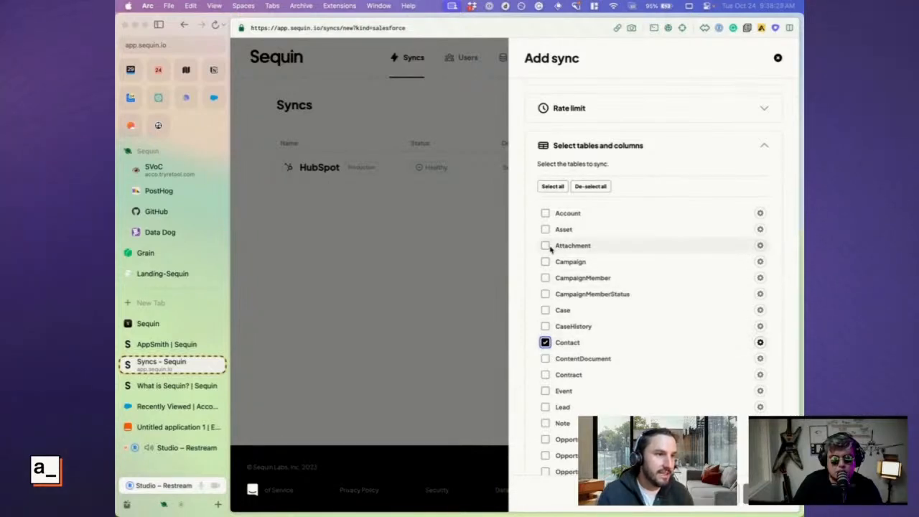
{"action": "left_click", "coordinate": [545, 213]}
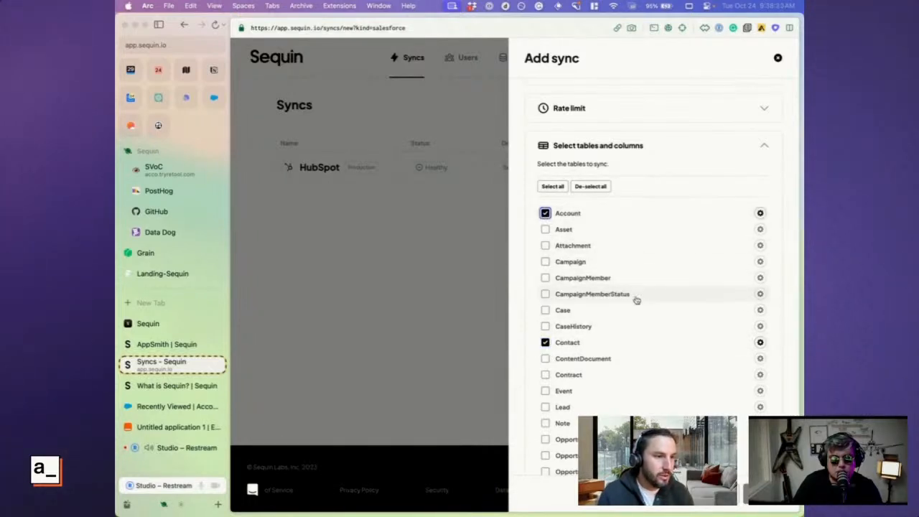
Open the column settings of the Contact table and disable the Birthdate column
{"action": "scroll", "coordinate": [590, 344], "scroll_direction": "down", "scroll_amount": 1}
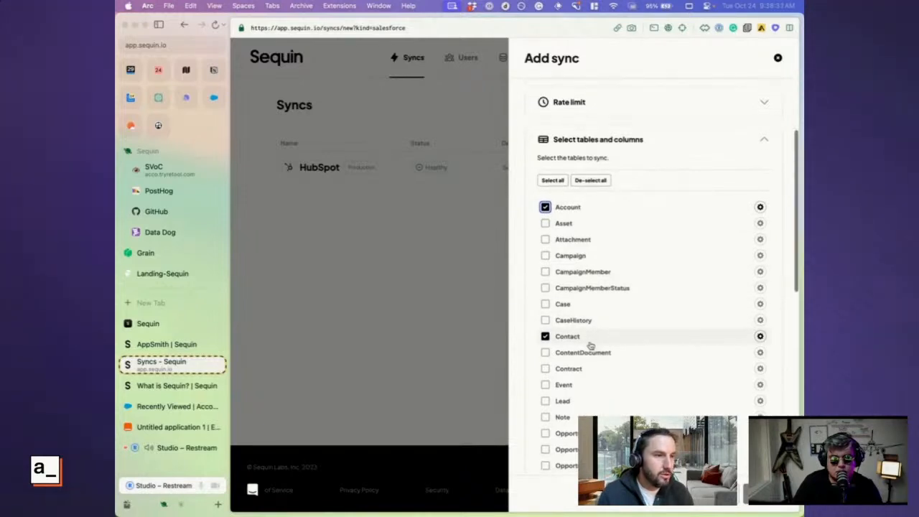
{"action": "left_click", "coordinate": [761, 334]}
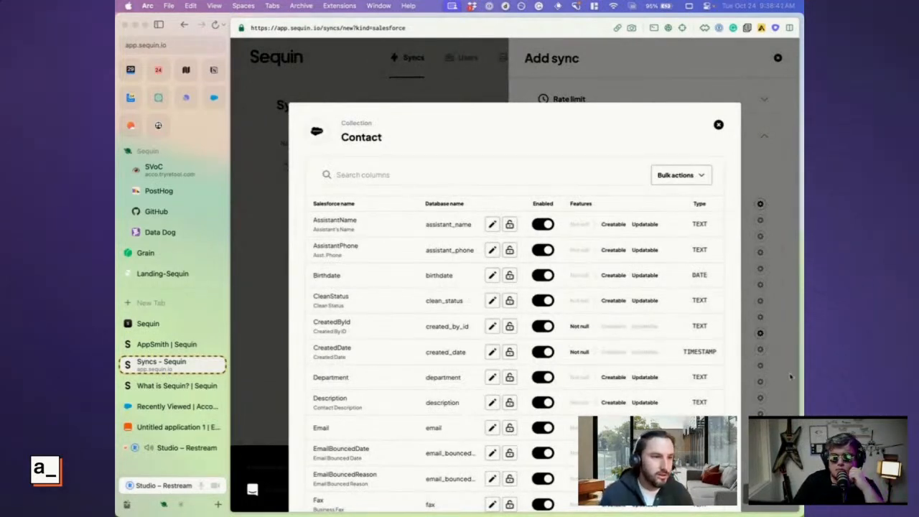
{"action": "left_click", "coordinate": [544, 302]}
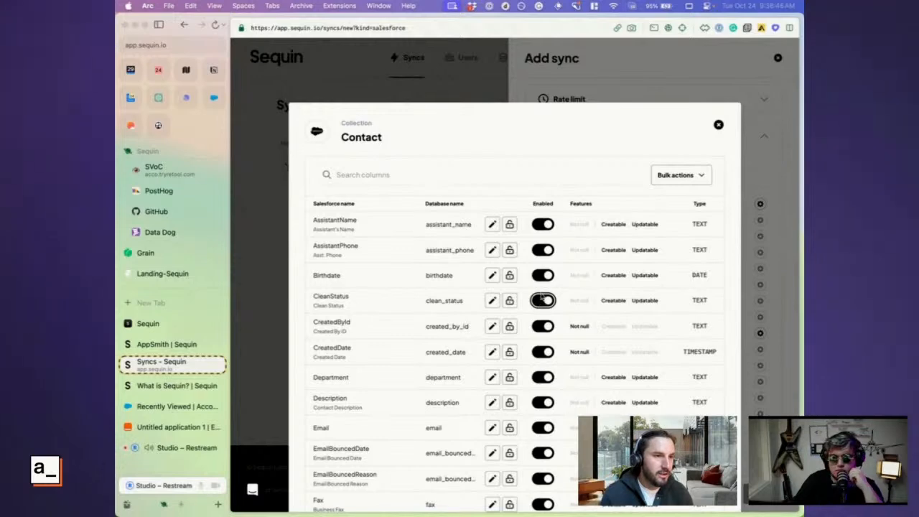
{"action": "left_click", "coordinate": [549, 277]}
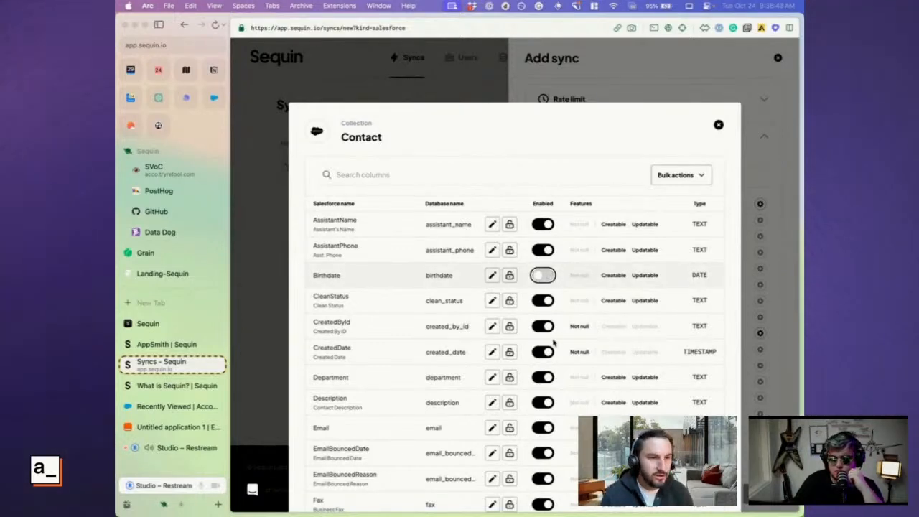
{"action": "scroll", "coordinate": [566, 307], "scroll_direction": "down", "scroll_amount": 3}
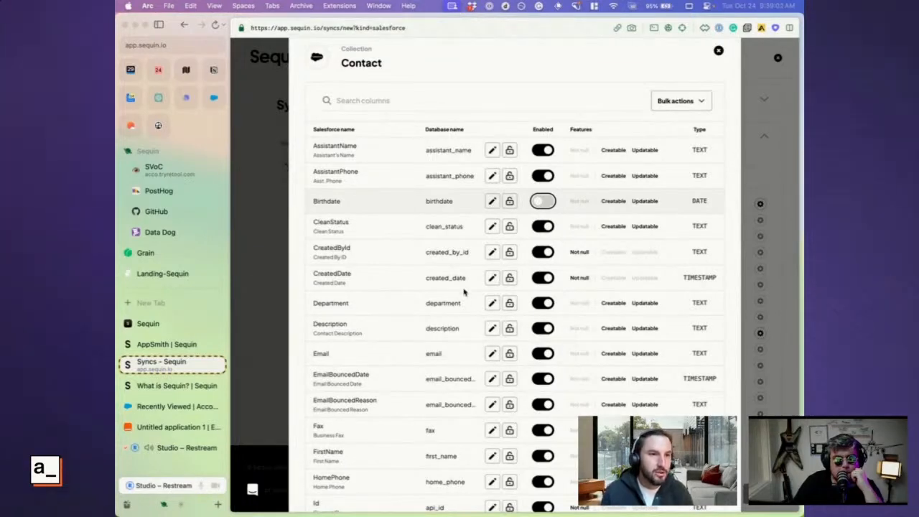
{"action": "scroll", "coordinate": [451, 428], "scroll_direction": "down", "scroll_amount": 2}
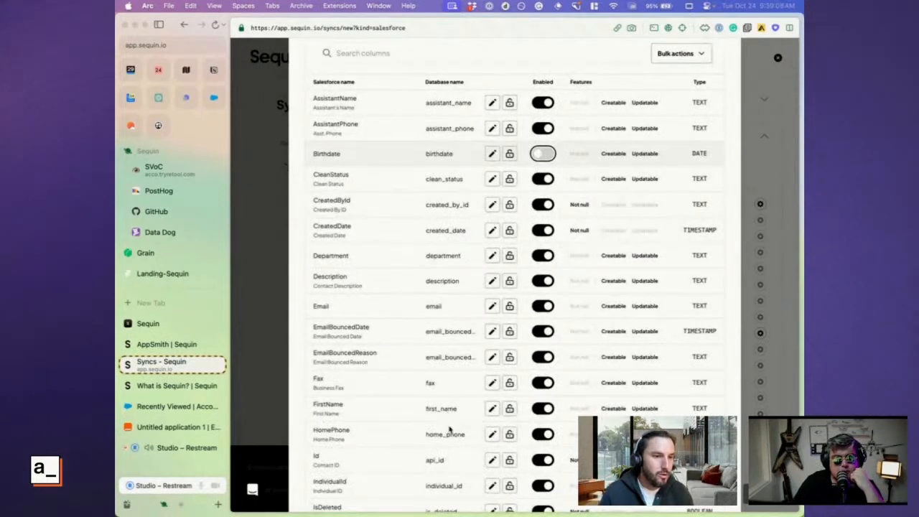
Open the HomePhone column's database name for editing, cancel the edit, and close the Contact columns discarding the changes
{"action": "left_click", "coordinate": [492, 435]}
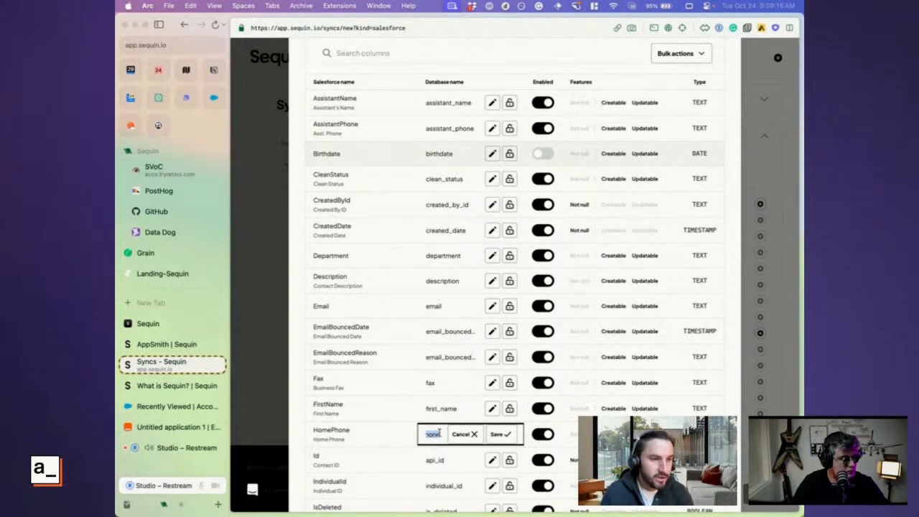
{"action": "left_click", "coordinate": [468, 434]}
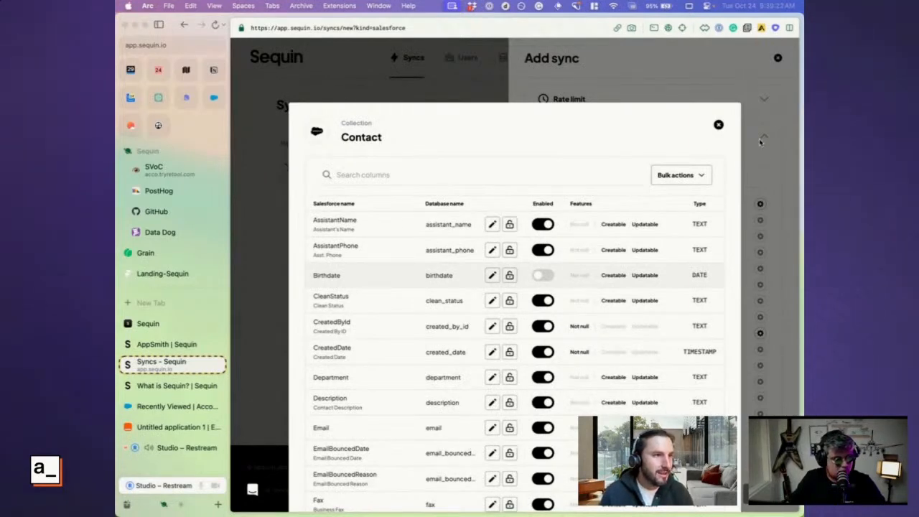
{"action": "left_click", "coordinate": [719, 125]}
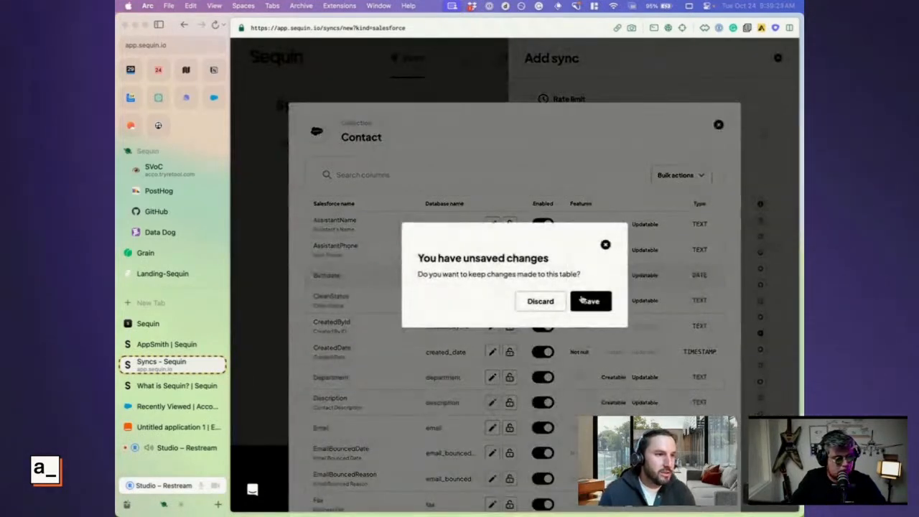
{"action": "left_click", "coordinate": [540, 302]}
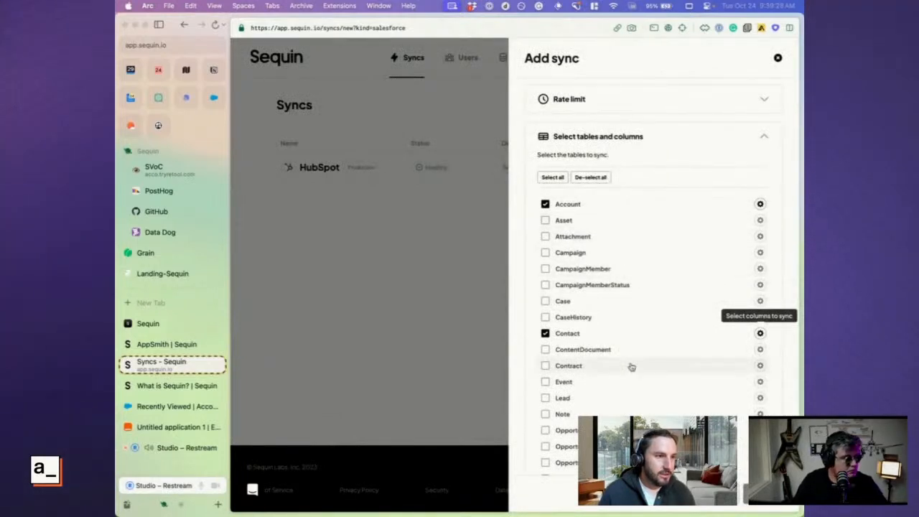
Set the sync's destination to a new Sequin database
{"action": "scroll", "coordinate": [630, 367], "scroll_direction": "down", "scroll_amount": 5}
{"action": "scroll", "coordinate": [630, 367], "scroll_direction": "down", "scroll_amount": 5}
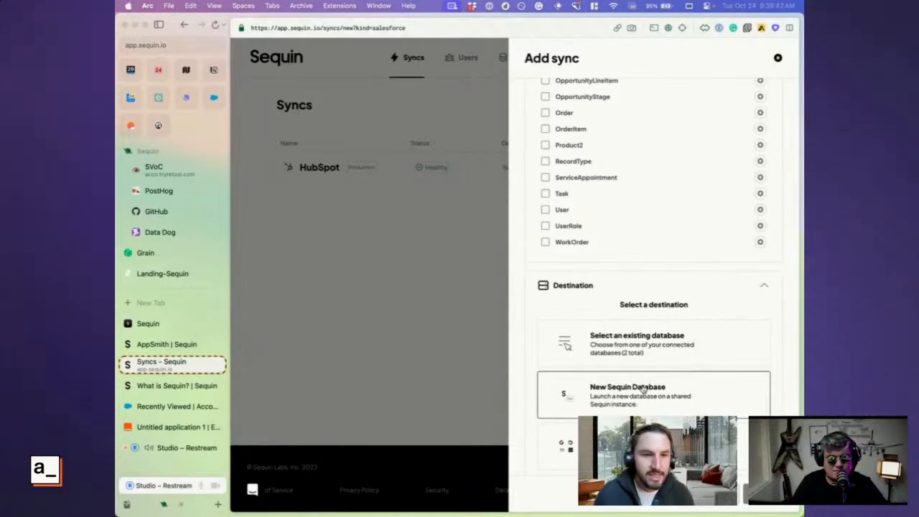
{"action": "scroll", "coordinate": [605, 327], "scroll_direction": "down", "scroll_amount": 1}
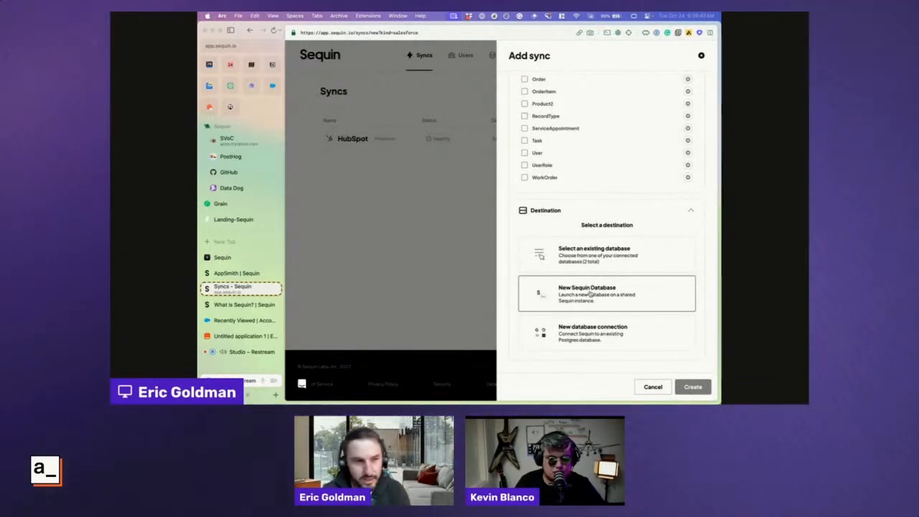
{"action": "left_click", "coordinate": [591, 295]}
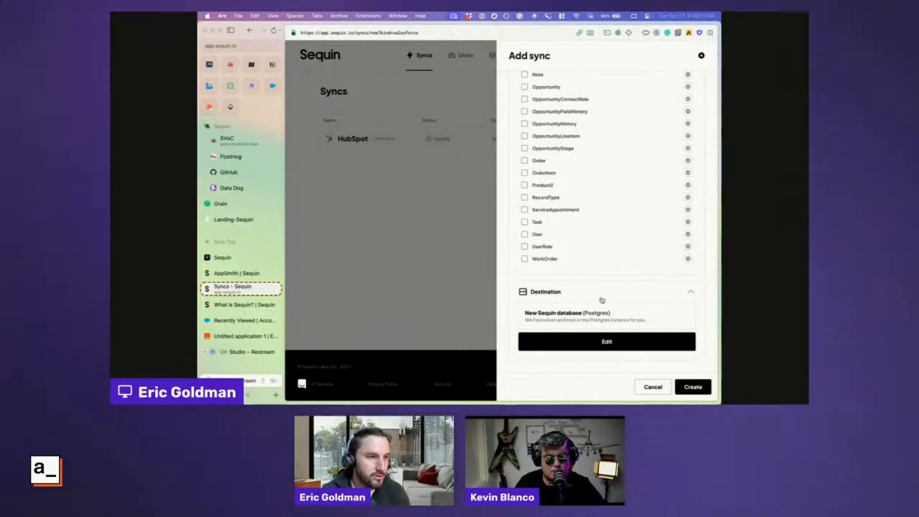
Create the Salesforce sync with the configured tables and destination, and enlarge the page for viewing
{"action": "left_click", "coordinate": [697, 387]}
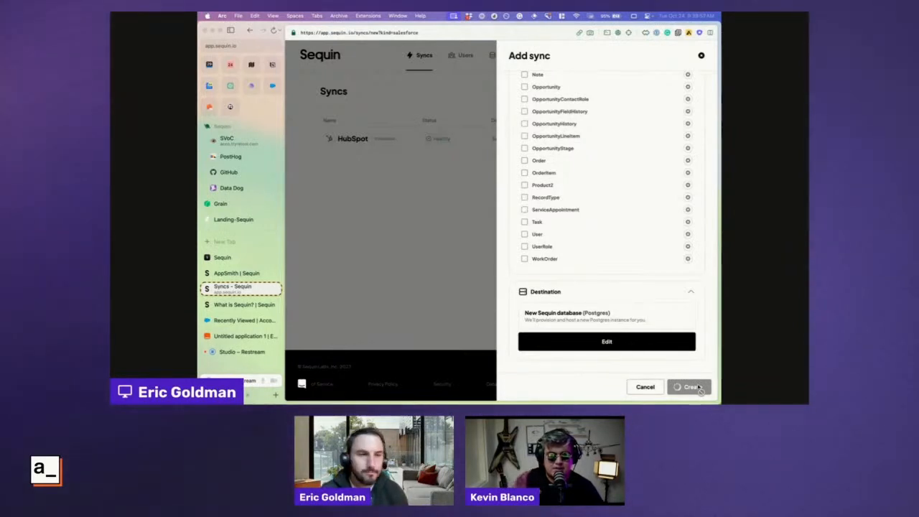
{"action": "key", "text": "super+s"}
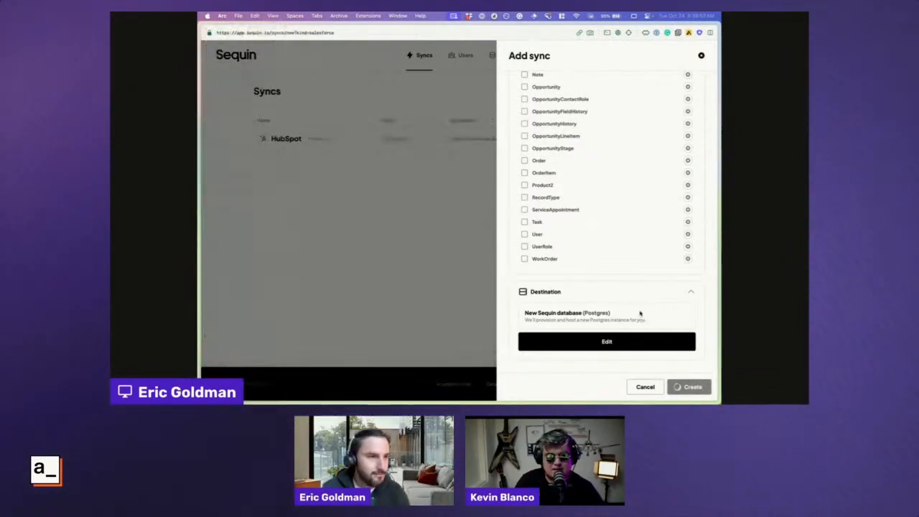
{"action": "key", "text": "super+equal"}
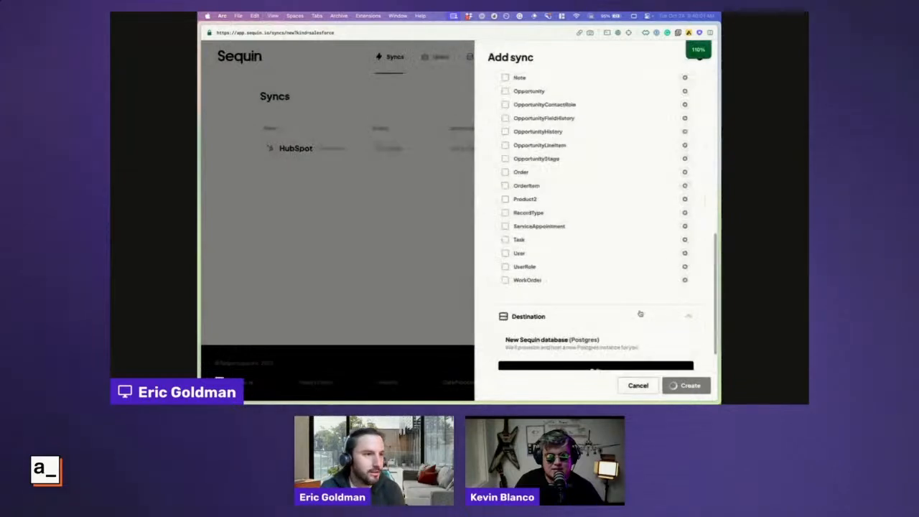
{"action": "key", "text": "super+equal"}
{"action": "scroll", "coordinate": [641, 314], "scroll_direction": "down", "scroll_amount": 3}
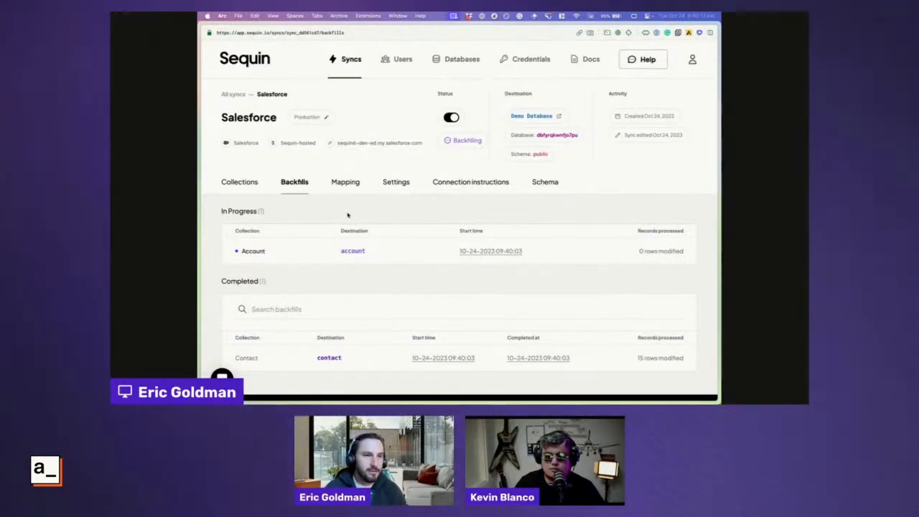
Open the new sync's mapping and examine which Salesforce collections are selected and what their database tables are called
{"action": "left_click", "coordinate": [336, 186]}
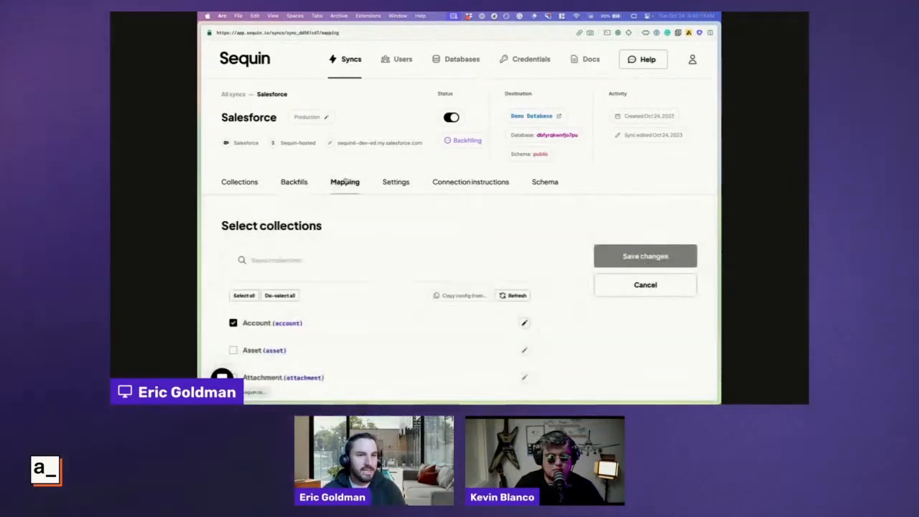
{"action": "scroll", "coordinate": [356, 303], "scroll_direction": "down", "scroll_amount": 2}
{"action": "scroll", "coordinate": [356, 303], "scroll_direction": "down", "scroll_amount": 2}
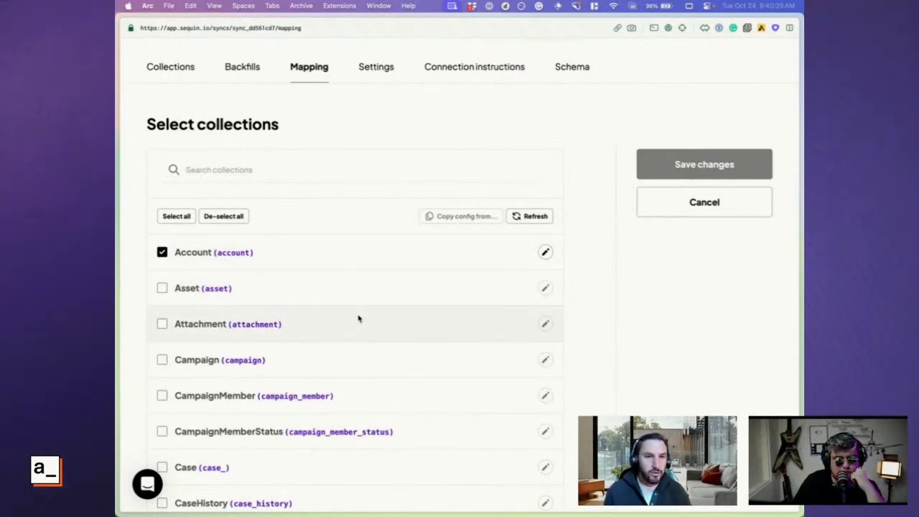
{"action": "scroll", "coordinate": [359, 319], "scroll_direction": "down", "scroll_amount": 1}
{"action": "scroll", "coordinate": [359, 319], "scroll_direction": "down", "scroll_amount": 2}
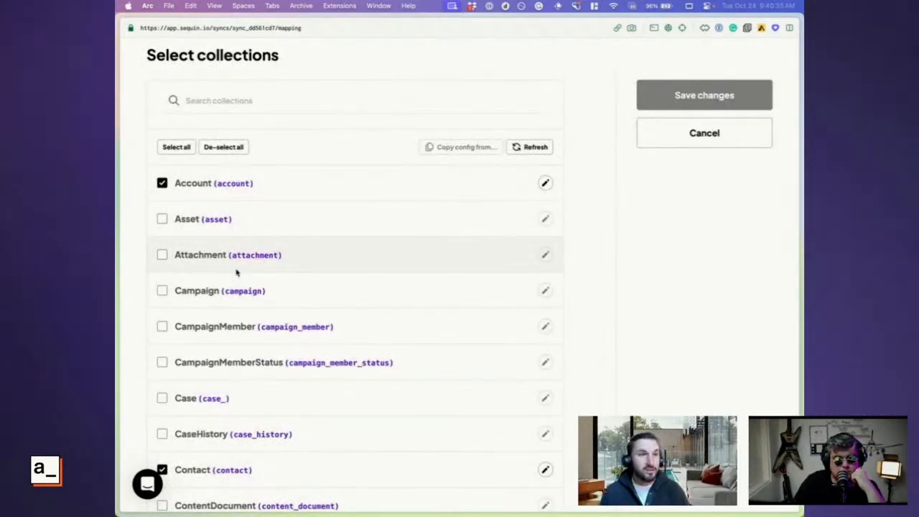
{"action": "scroll", "coordinate": [236, 272], "scroll_direction": "up", "scroll_amount": 6}
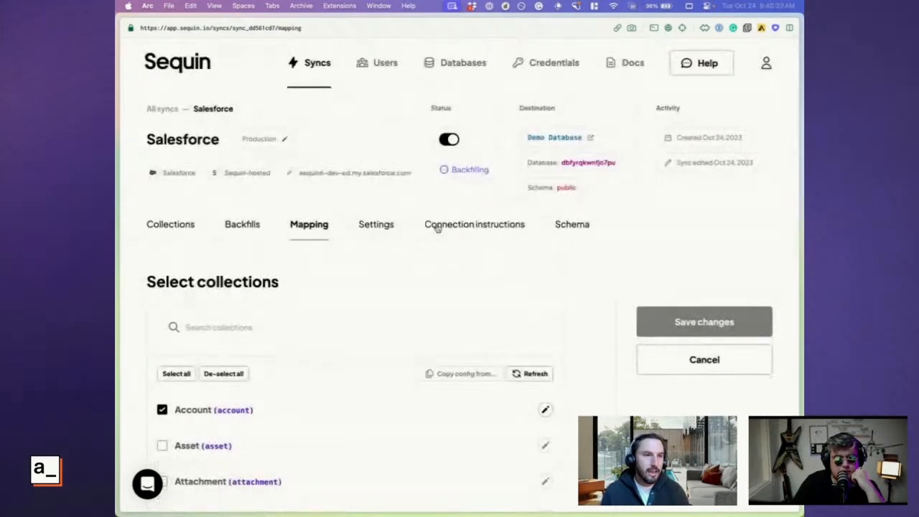
Open the Salesforce sync's connection instructions and review the Postgres connection details
{"action": "left_click", "coordinate": [437, 227]}
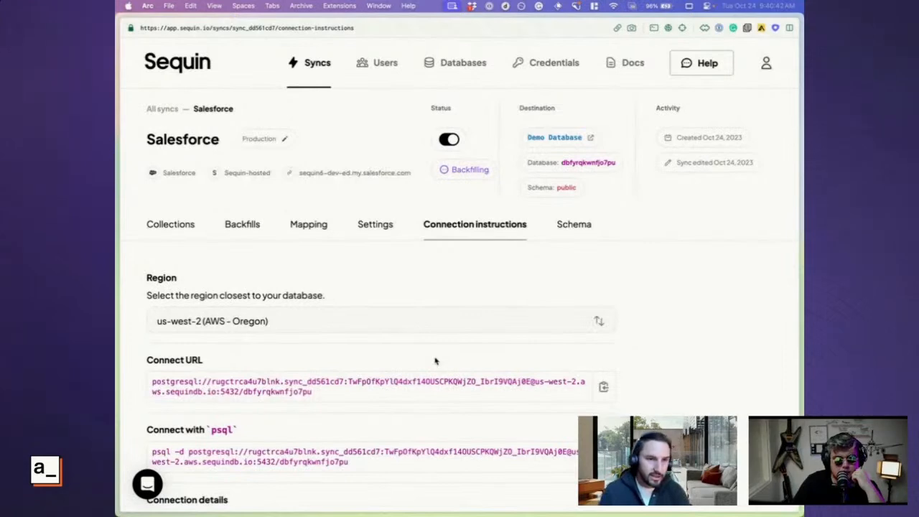
{"action": "scroll", "coordinate": [434, 361], "scroll_direction": "down", "scroll_amount": 4}
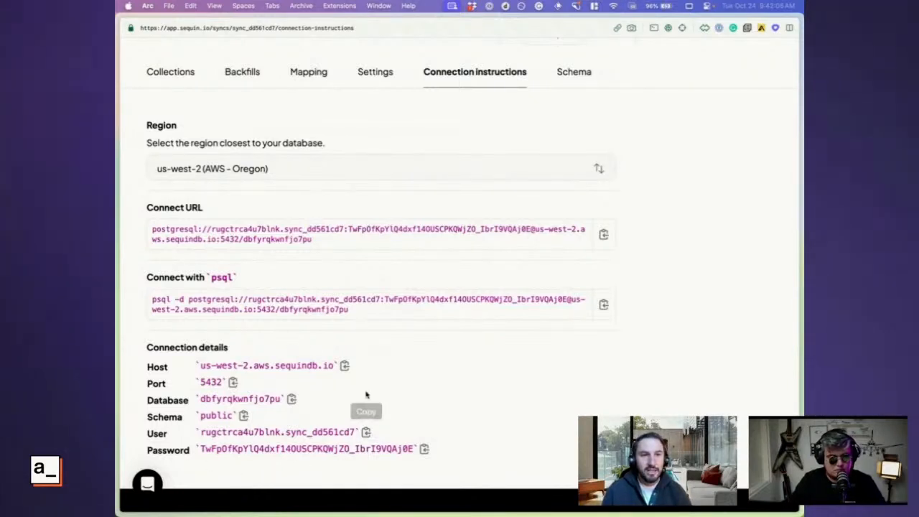
Switch to Appsmith and create a new PostgreSQL datasource
{"action": "key", "text": "super+s"}
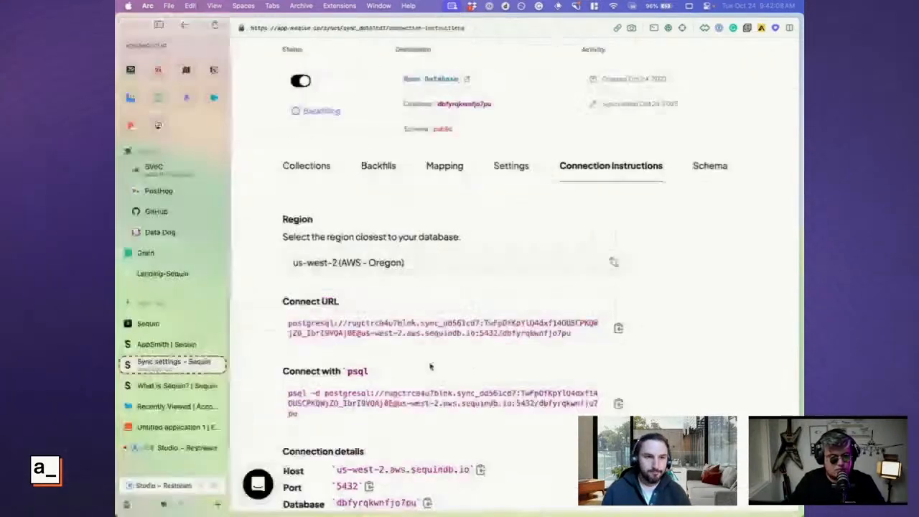
{"action": "key", "text": "ctrl+Tab"}
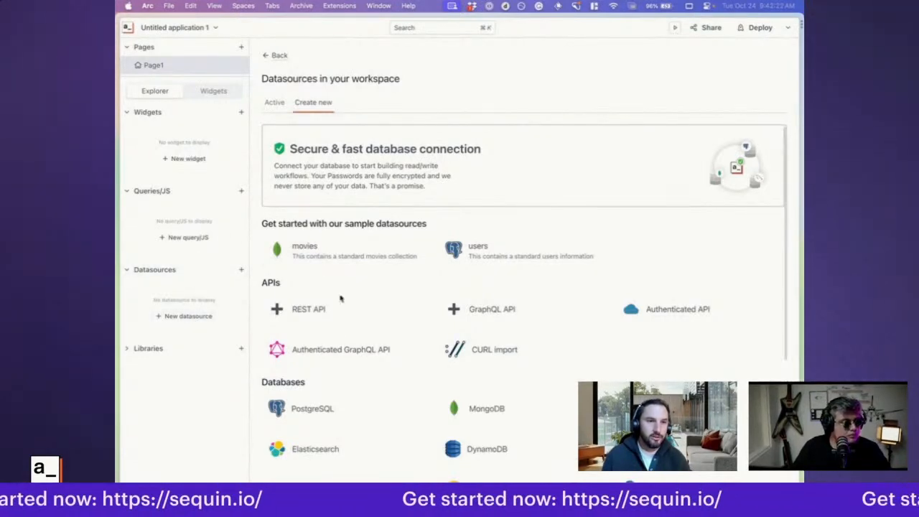
{"action": "scroll", "coordinate": [338, 332], "scroll_direction": "down", "scroll_amount": 3}
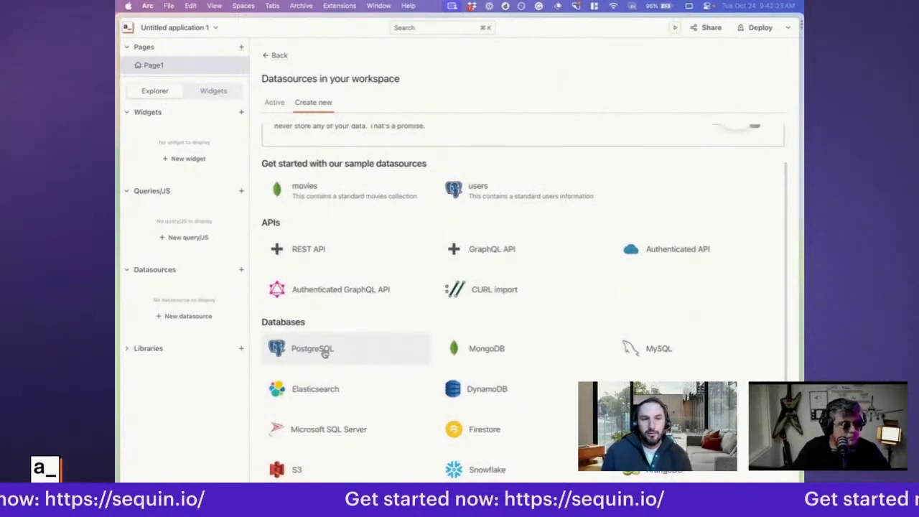
{"action": "left_click", "coordinate": [325, 353]}
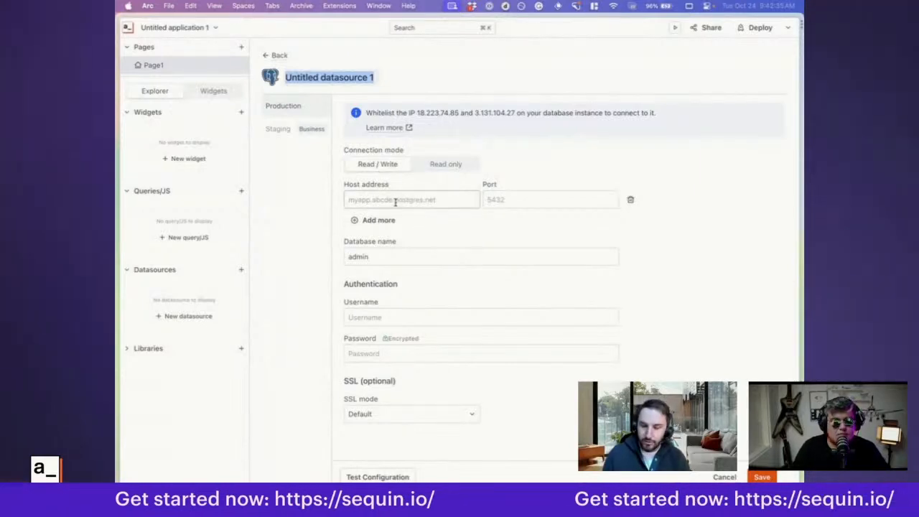
Copy the host from Sequin's connection details into the Appsmith datasource as us-west-2.aws.sequindb.io, and set the port to 5432
{"action": "key", "text": "ctrl+Tab"}
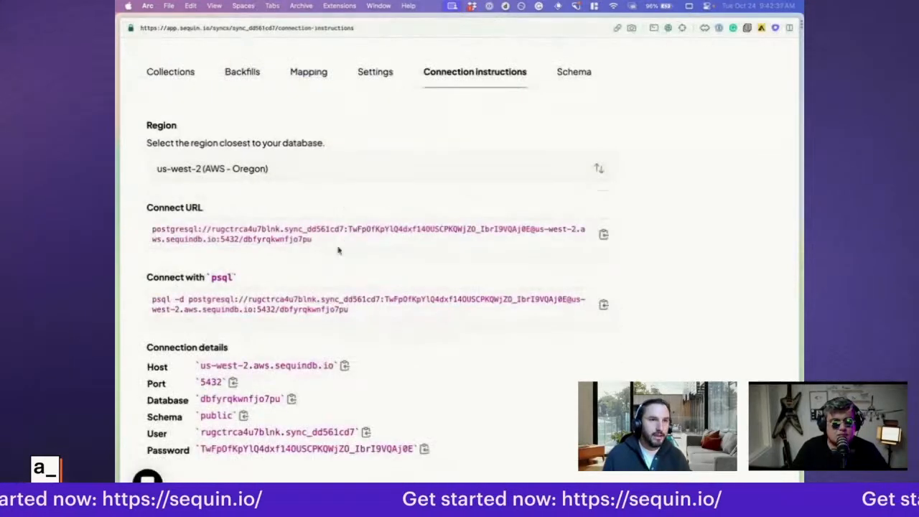
{"action": "left_click", "coordinate": [345, 366]}
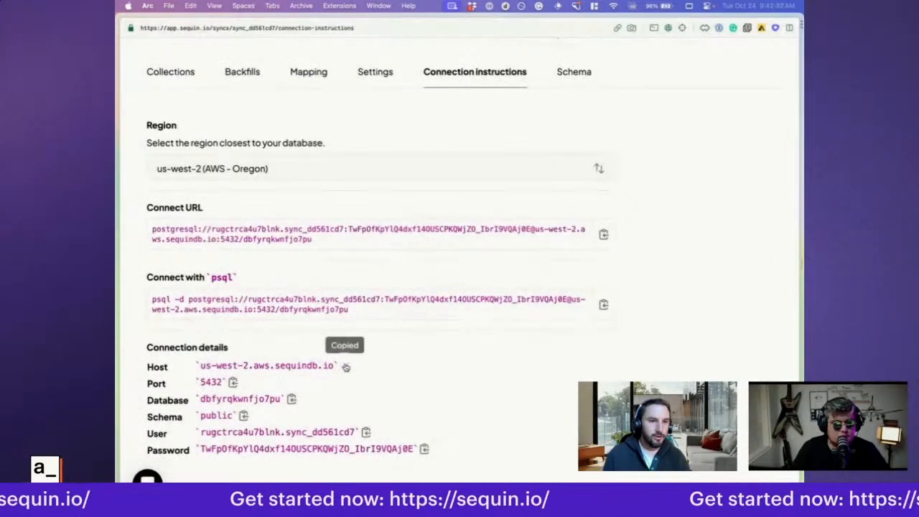
{"action": "key", "text": "ctrl+Tab"}
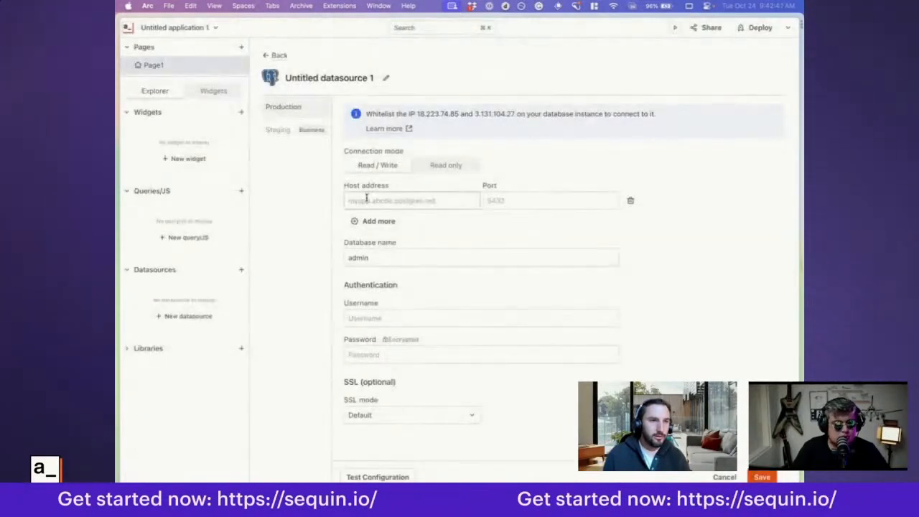
{"action": "left_click", "coordinate": [367, 199]}
{"action": "key", "text": "cmd+v"}
{"action": "left_click", "coordinate": [501, 201]}
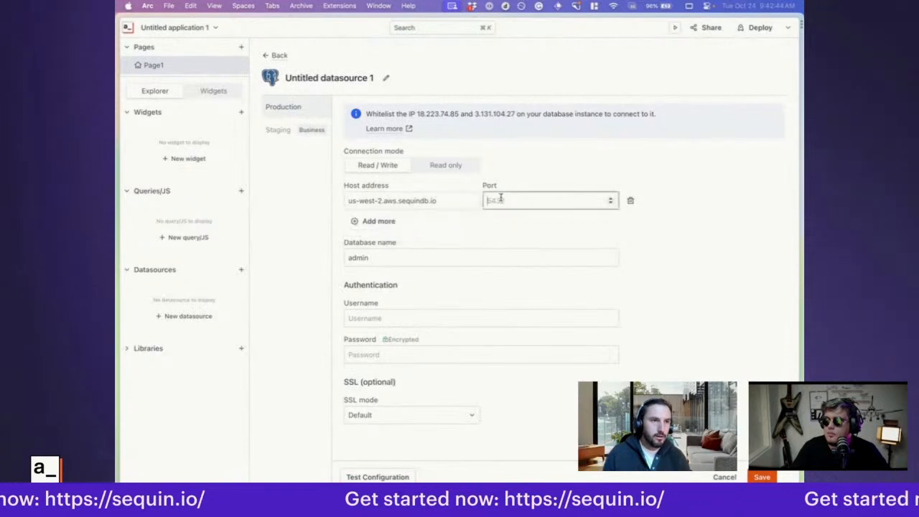
{"action": "type", "text": "5432"}
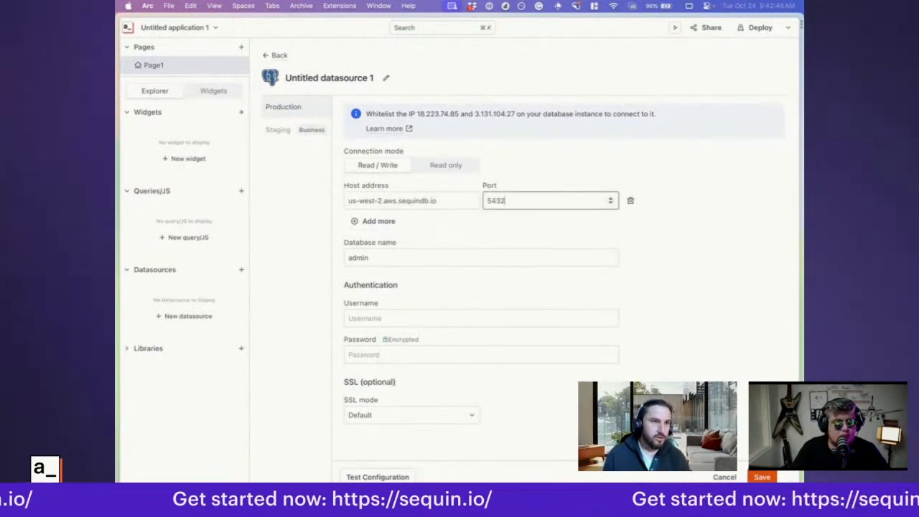
{"action": "left_click", "coordinate": [679, 259]}
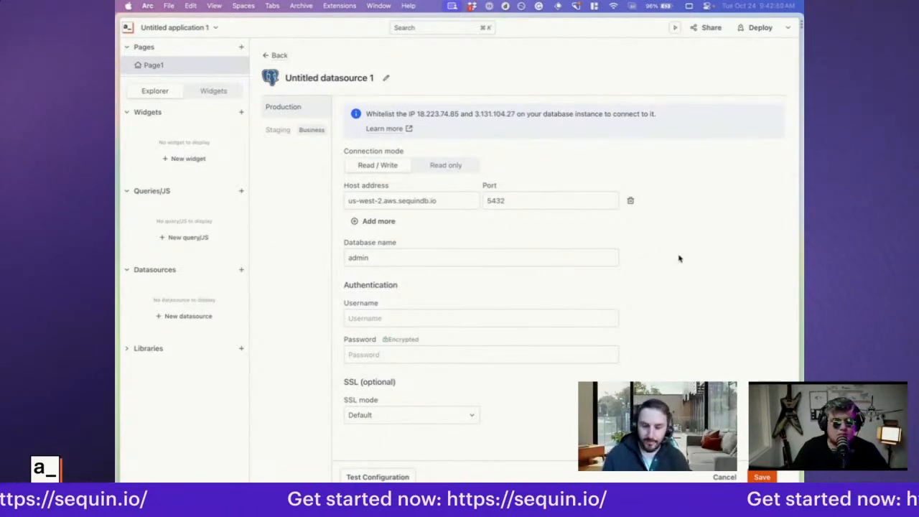
Copy the database name from Sequin and replace the Appsmith datasource's default database name with dbfyrqkwnfjo7pu
{"action": "key", "text": "ctrl+Tab"}
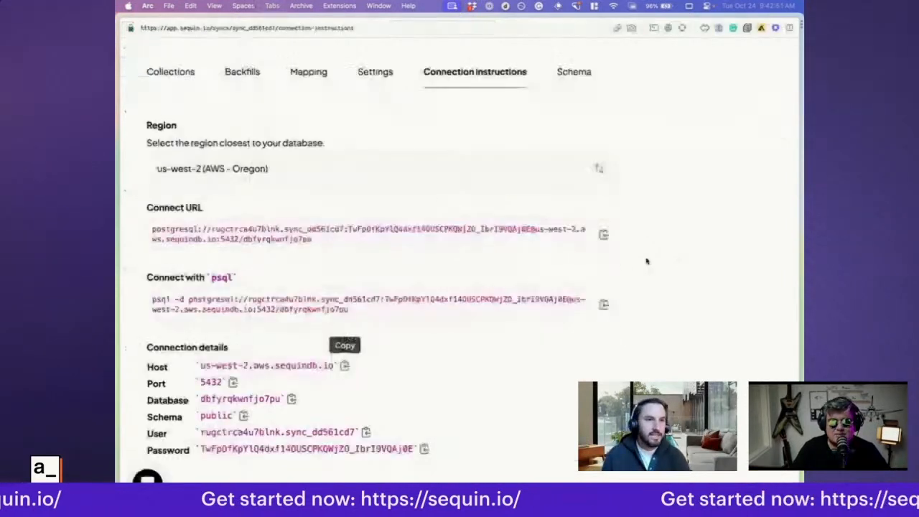
{"action": "left_click", "coordinate": [291, 400]}
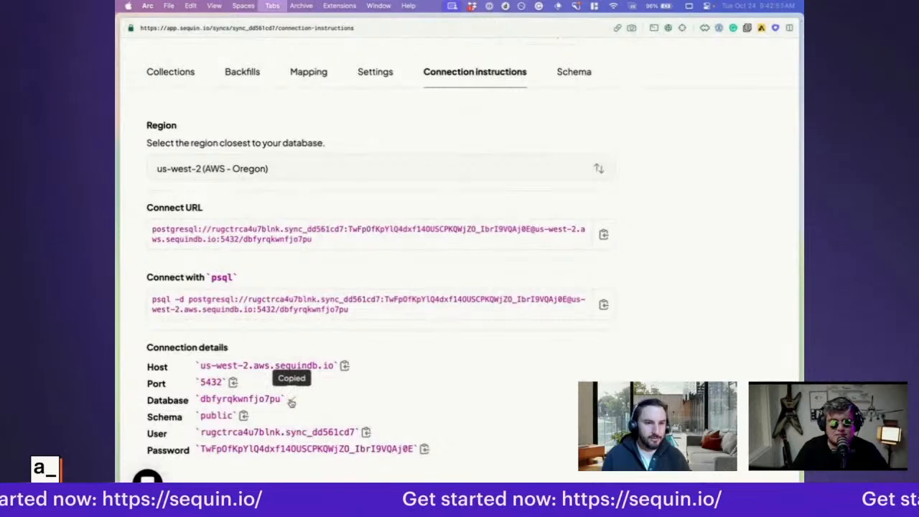
{"action": "key", "text": "ctrl+Tab"}
{"action": "left_click", "coordinate": [347, 257]}
{"action": "key", "text": "super+v"}
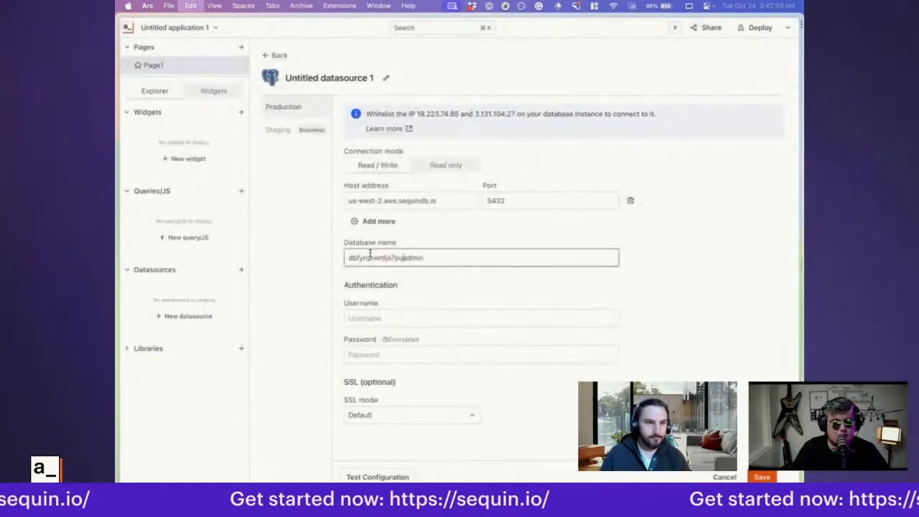
{"action": "key", "text": "super+a"}
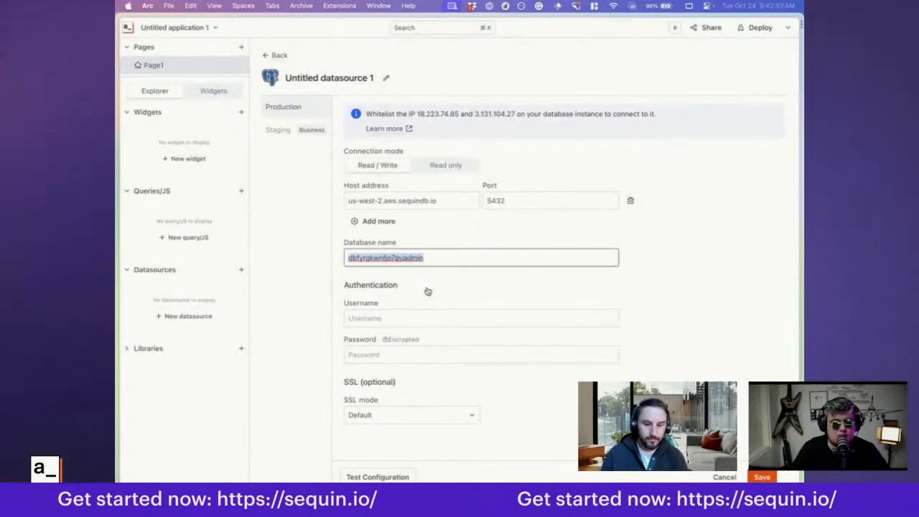
{"action": "key", "text": "BackSpace"}
{"action": "key", "text": "super+v"}
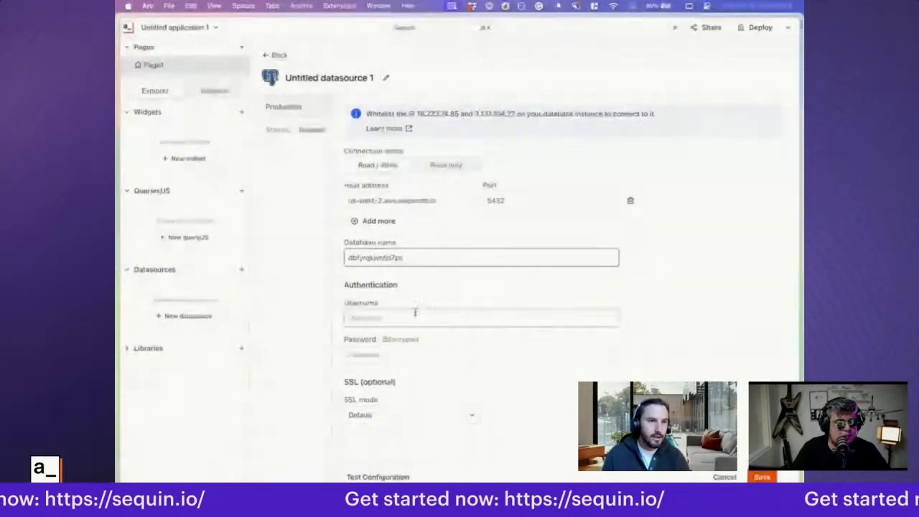
Copy the database user from Sequin's connection details into the Appsmith datasource's username
{"action": "left_click", "coordinate": [415, 316]}
{"action": "left_click", "coordinate": [714, 323]}
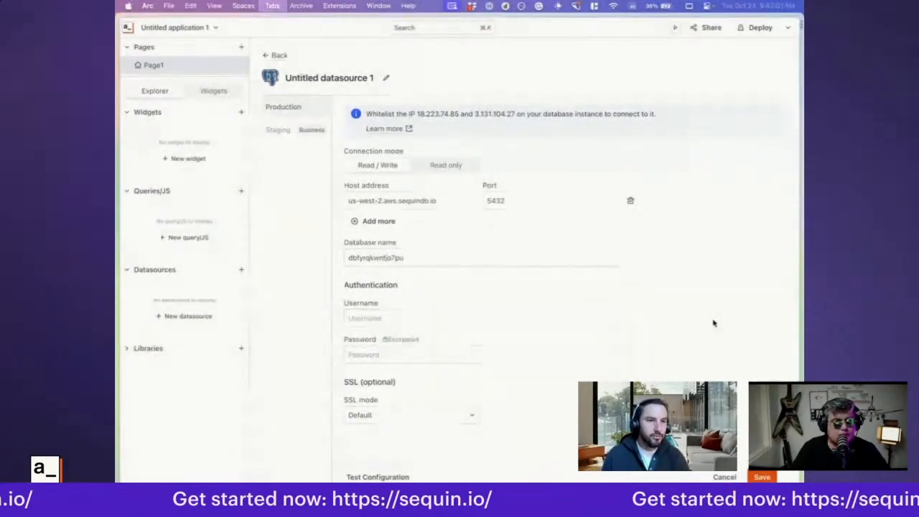
{"action": "key", "text": "ctrl+Tab"}
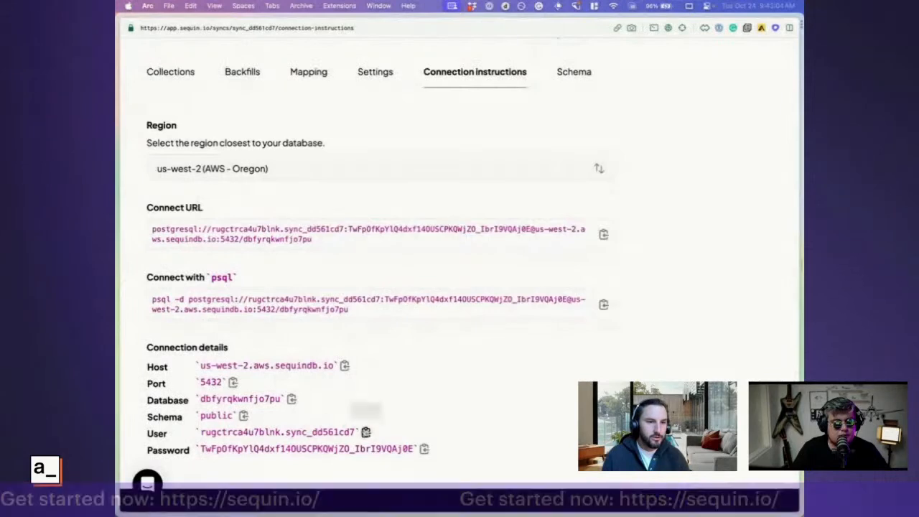
{"action": "left_click", "coordinate": [365, 431]}
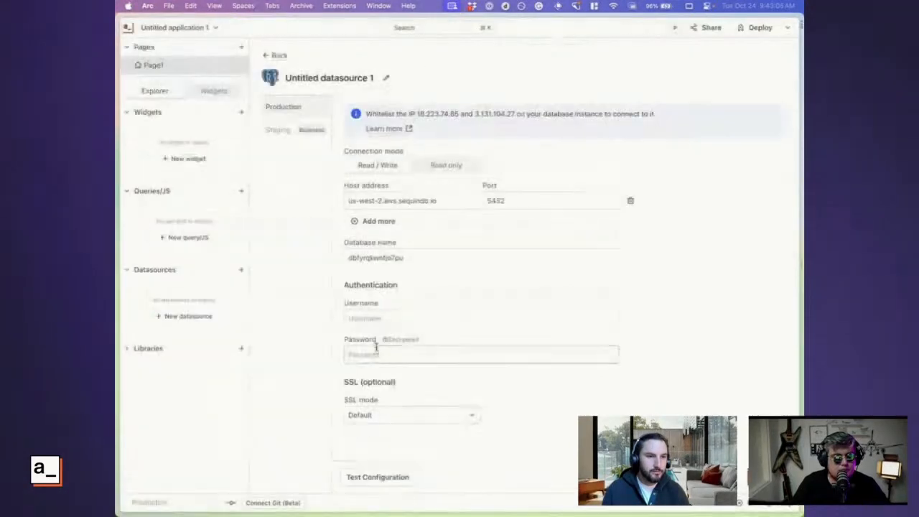
{"action": "left_click", "coordinate": [373, 318]}
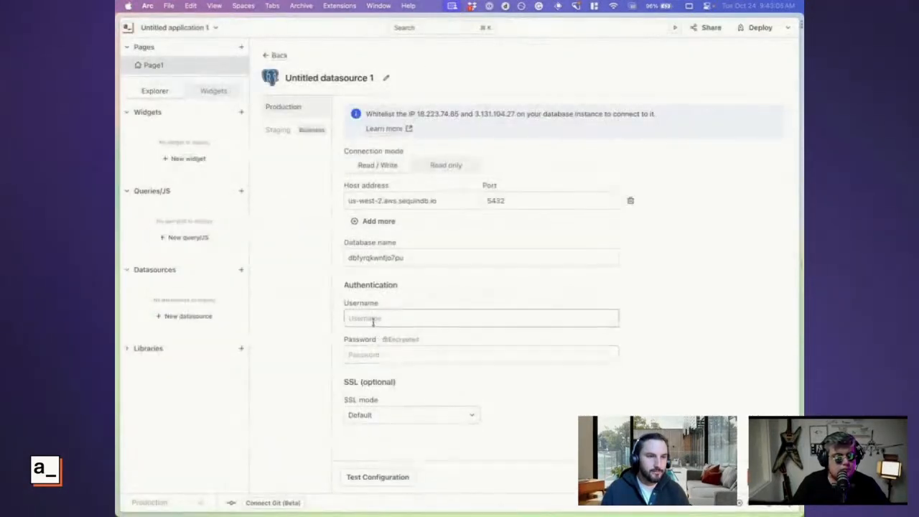
{"action": "key", "text": "ctrl+v"}
{"action": "left_click", "coordinate": [612, 370]}
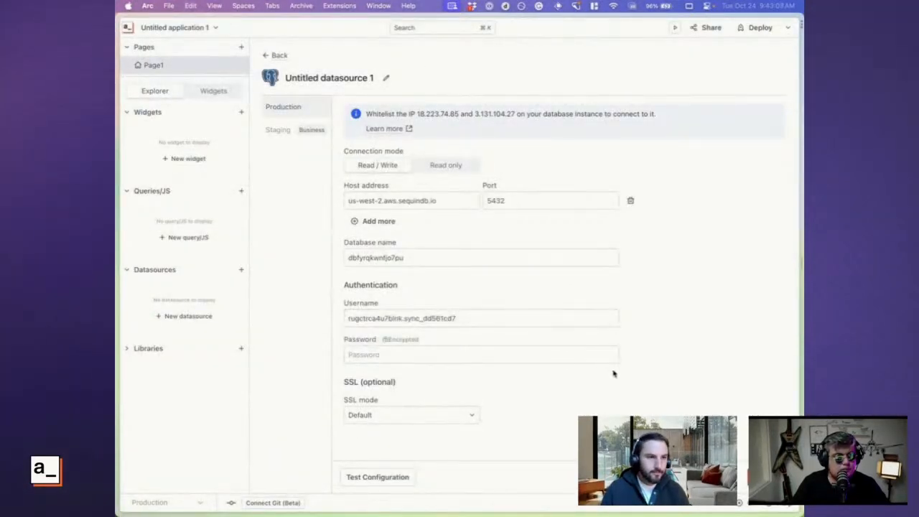
Copy the database password from Sequin's connection details into the Appsmith datasource's password
{"action": "key", "text": "ctrl+Tab"}
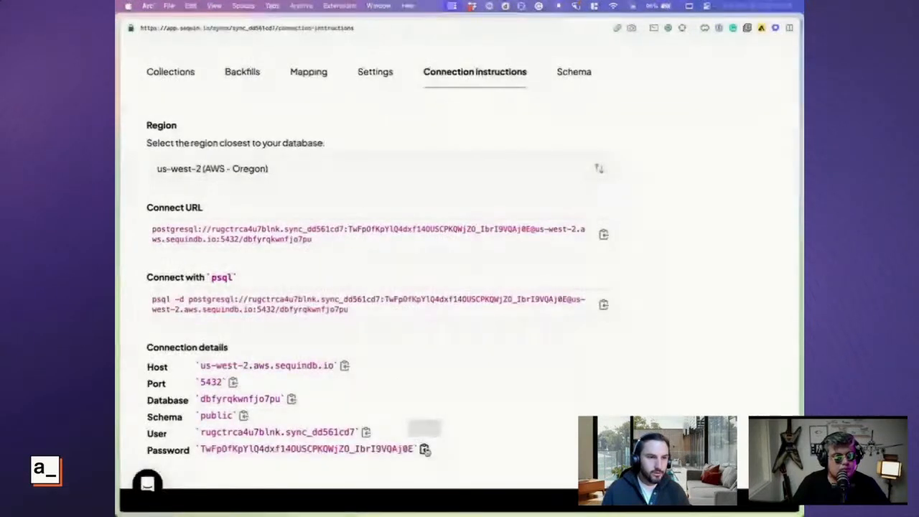
{"action": "left_click", "coordinate": [424, 448]}
{"action": "key", "text": "ctrl+Tab"}
{"action": "left_click", "coordinate": [408, 351]}
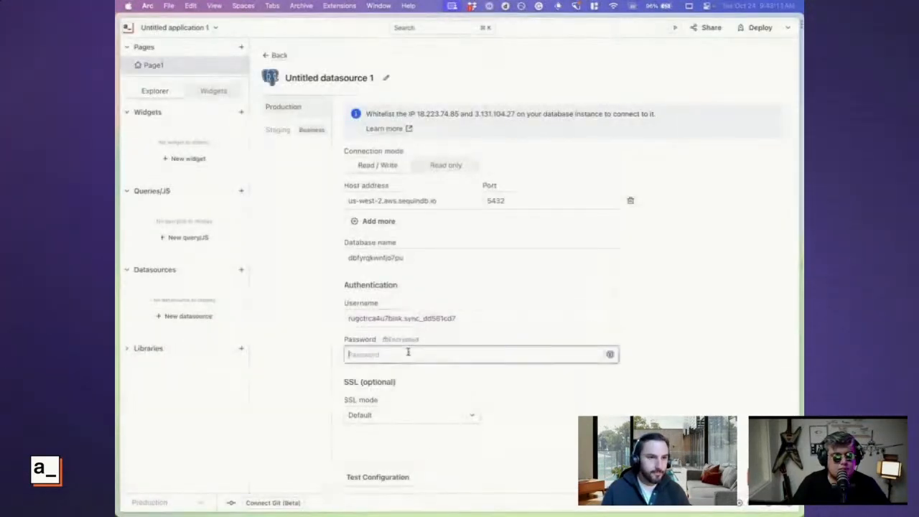
{"action": "key", "text": "ctrl+v"}
{"action": "left_click", "coordinate": [558, 414]}
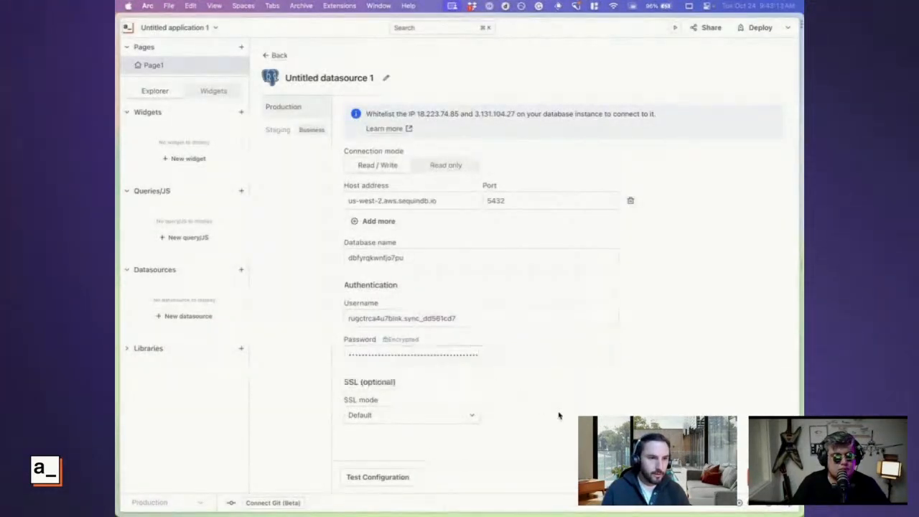
Set the datasource's SSL mode to Allow and test the configuration
{"action": "left_click", "coordinate": [373, 415]}
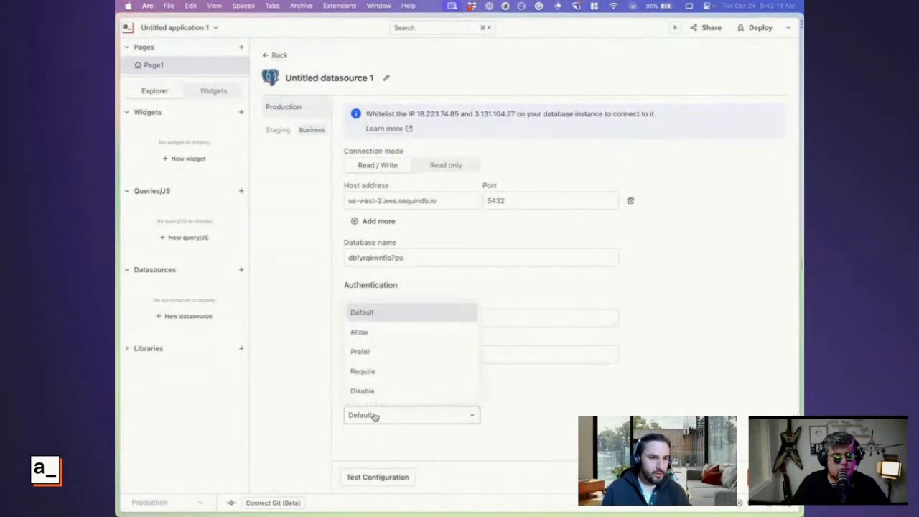
{"action": "left_click", "coordinate": [363, 330]}
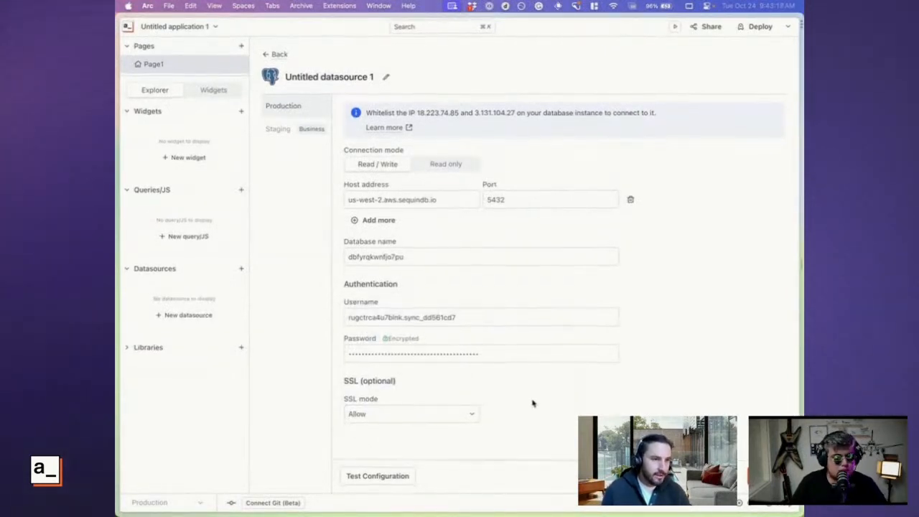
{"action": "left_click", "coordinate": [378, 478]}
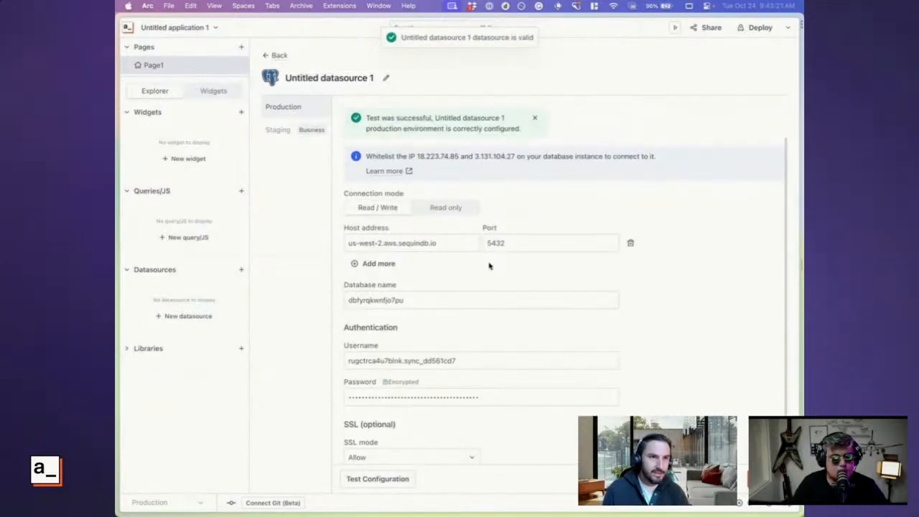
Rename the PostgreSQL datasource to Salesforce and save it
{"action": "scroll", "coordinate": [459, 216], "scroll_direction": "down", "scroll_amount": 1}
{"action": "left_click", "coordinate": [386, 77]}
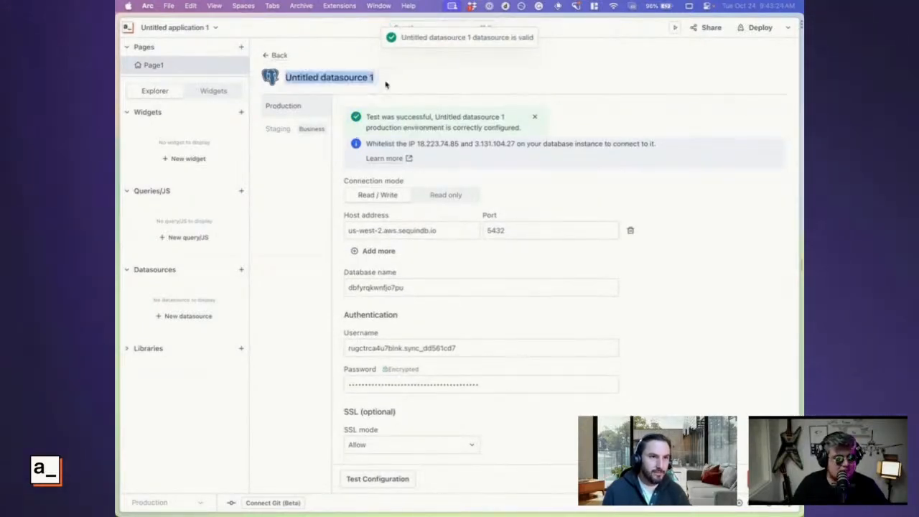
{"action": "type", "text": "Salesfor"}
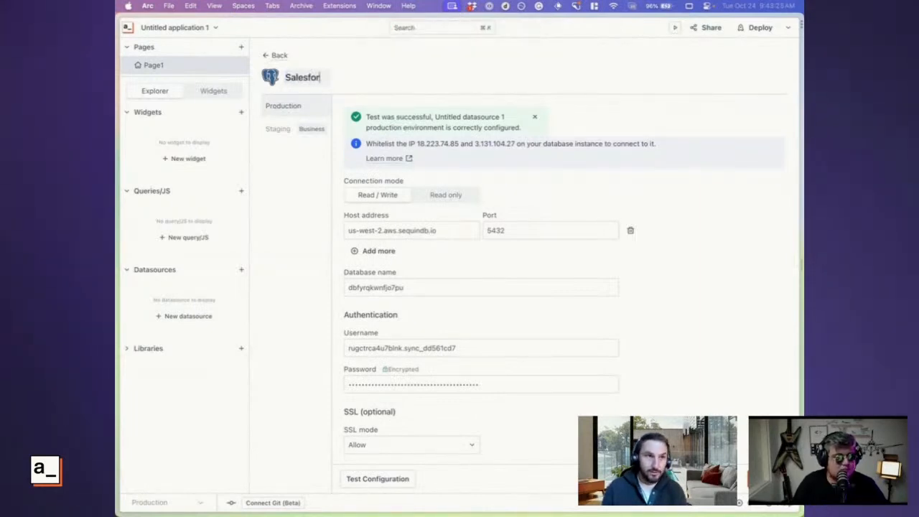
{"action": "type", "text": "ce"}
{"action": "left_click", "coordinate": [738, 329]}
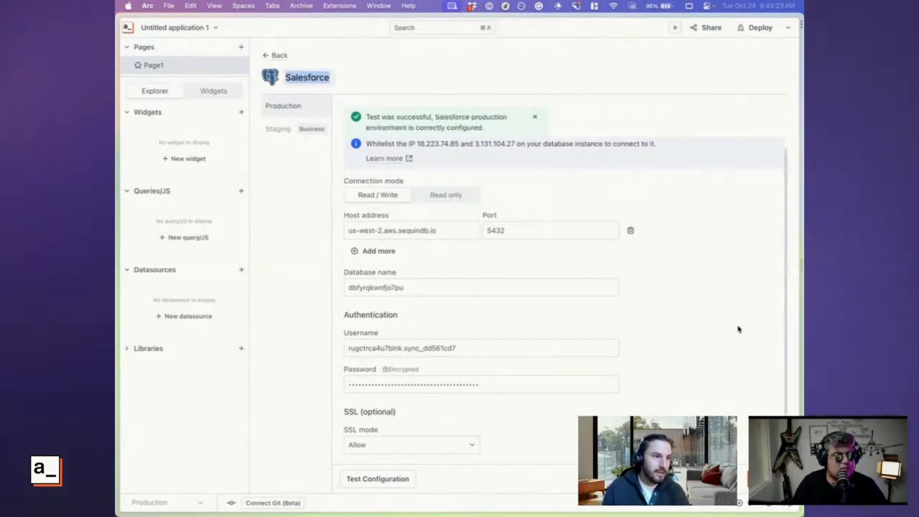
{"action": "left_click", "coordinate": [765, 479]}
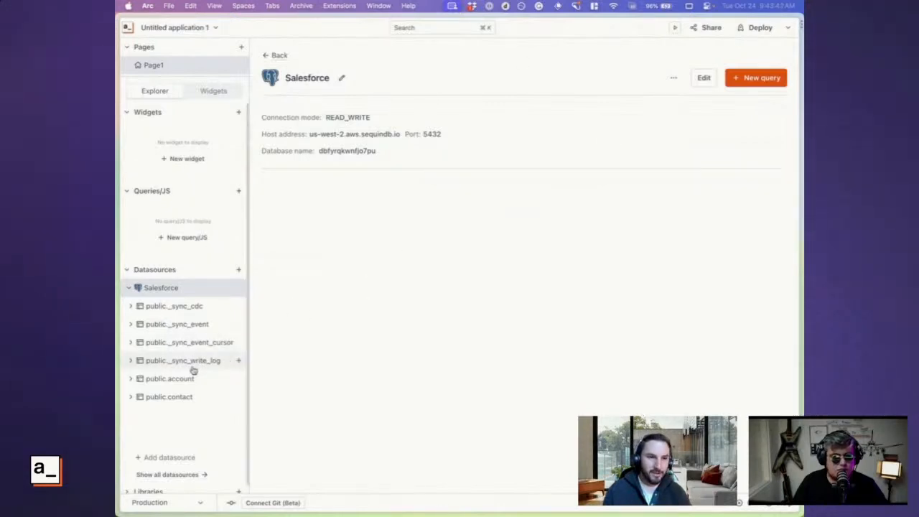
Create a query from the Select template of the public.contact table, dismiss the schema tip, and run the query
{"action": "left_click", "coordinate": [181, 402]}
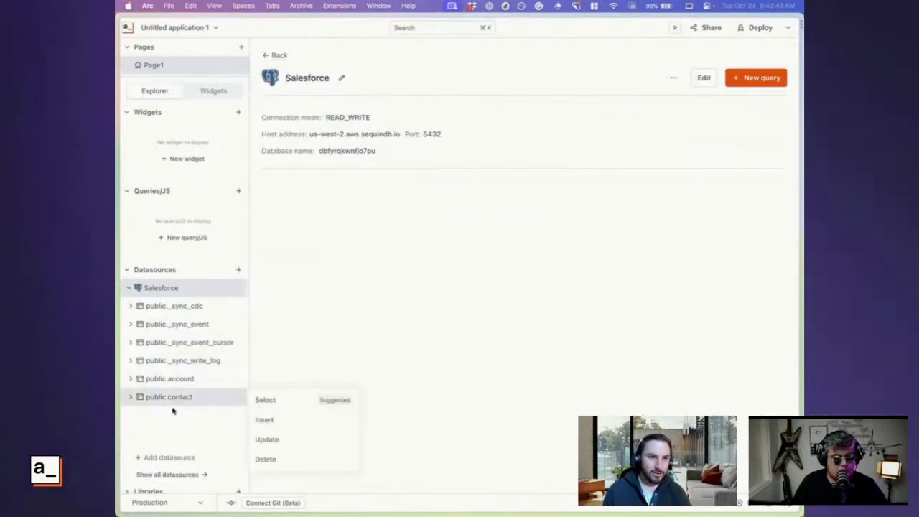
{"action": "left_click", "coordinate": [280, 398]}
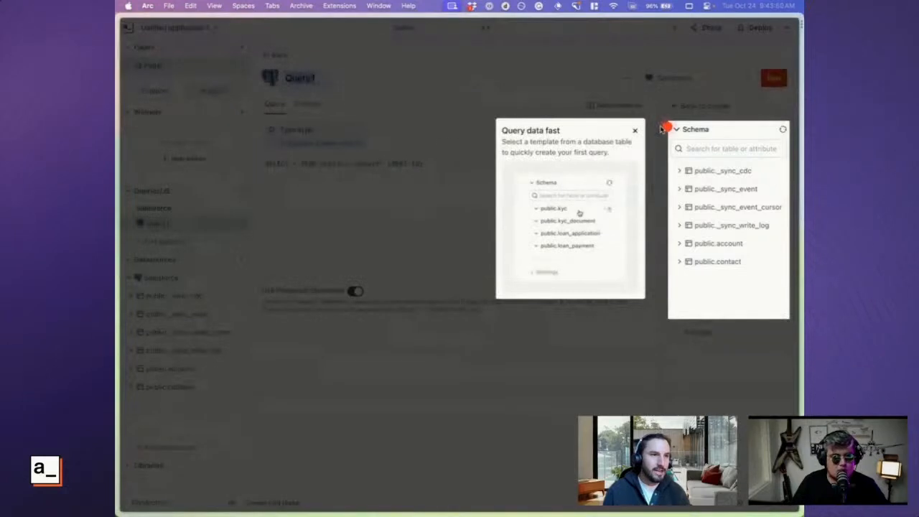
{"action": "left_click", "coordinate": [635, 133]}
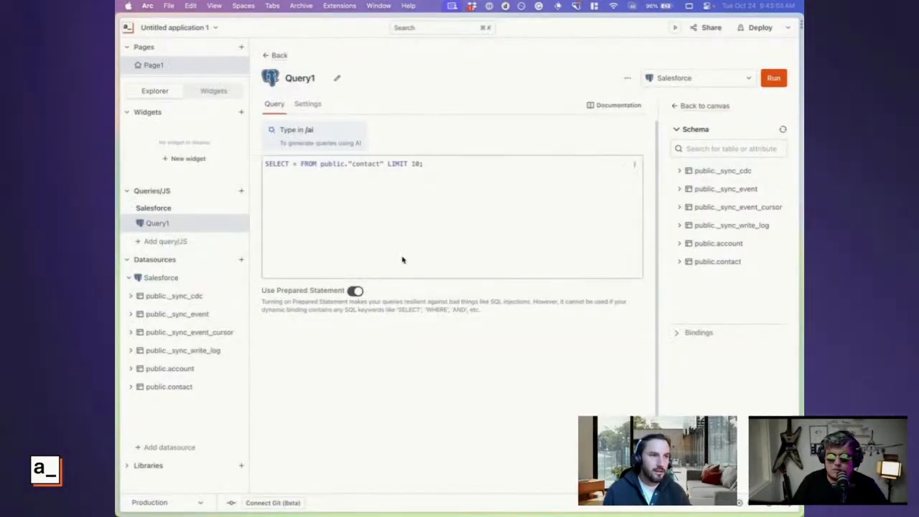
{"action": "left_click", "coordinate": [775, 79]}
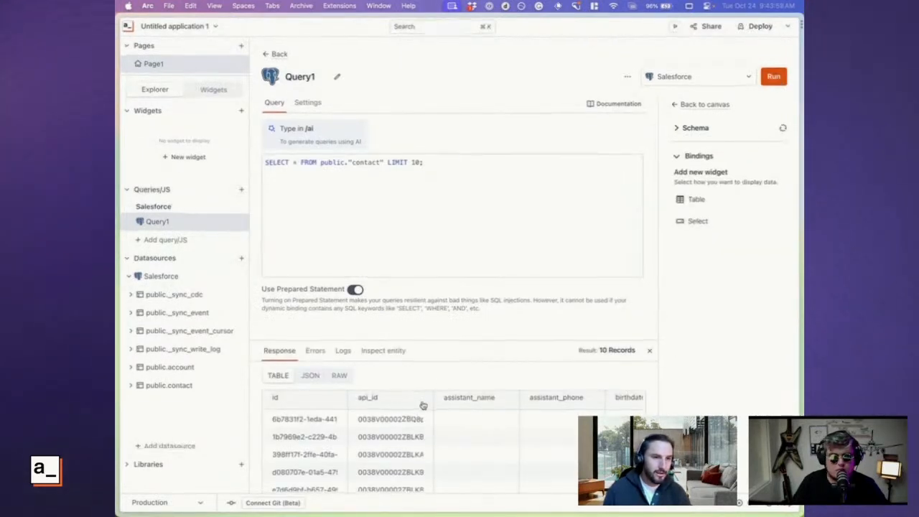
Examine the contact records and their columns in the query response, dismissing the data display tip and collapsing the bindings section
{"action": "scroll", "coordinate": [472, 443], "scroll_direction": "right", "scroll_amount": 10}
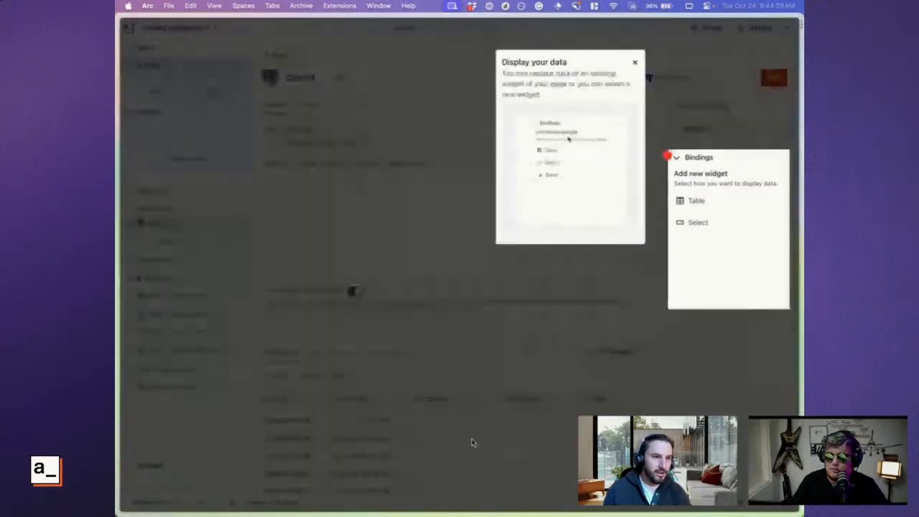
{"action": "left_click", "coordinate": [635, 62]}
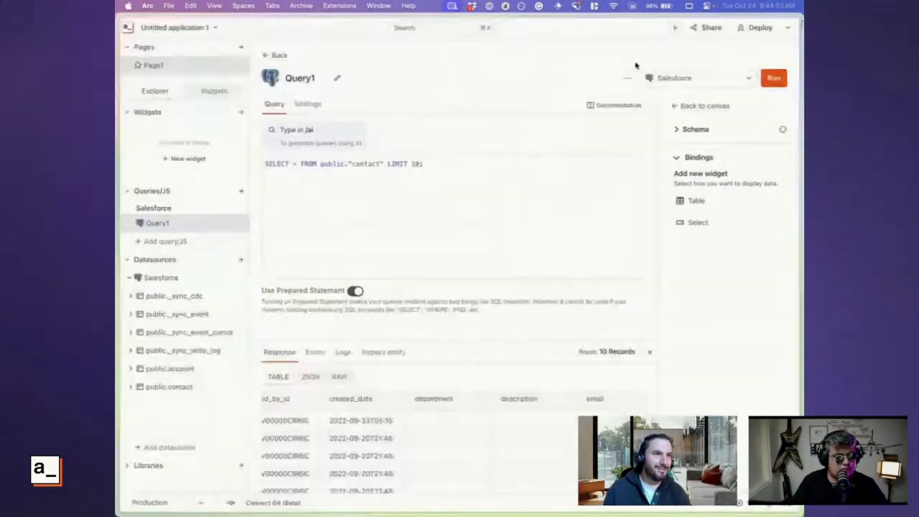
{"action": "left_click", "coordinate": [676, 157]}
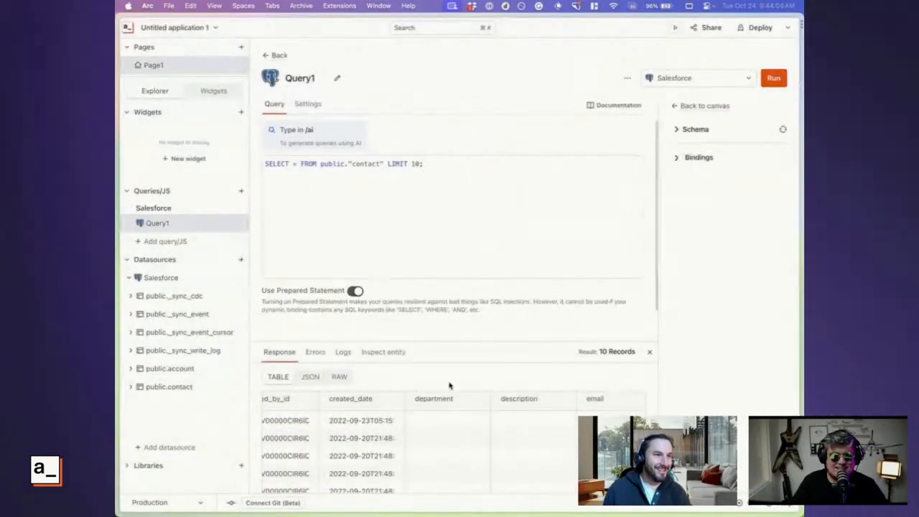
{"action": "scroll", "coordinate": [415, 463], "scroll_direction": "down", "scroll_amount": 1}
{"action": "scroll", "coordinate": [477, 298], "scroll_direction": "down", "scroll_amount": 2}
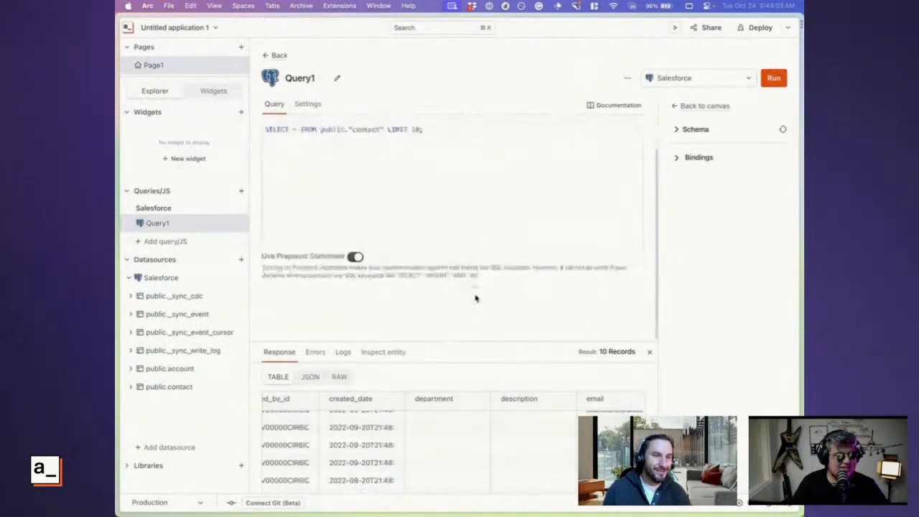
{"action": "scroll", "coordinate": [476, 297], "scroll_direction": "up", "scroll_amount": 1}
{"action": "scroll", "coordinate": [500, 454], "scroll_direction": "right", "scroll_amount": 3}
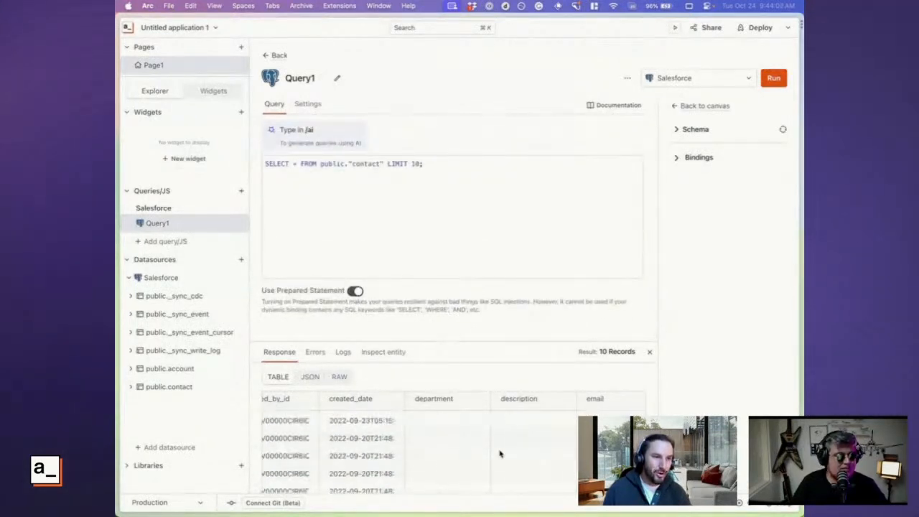